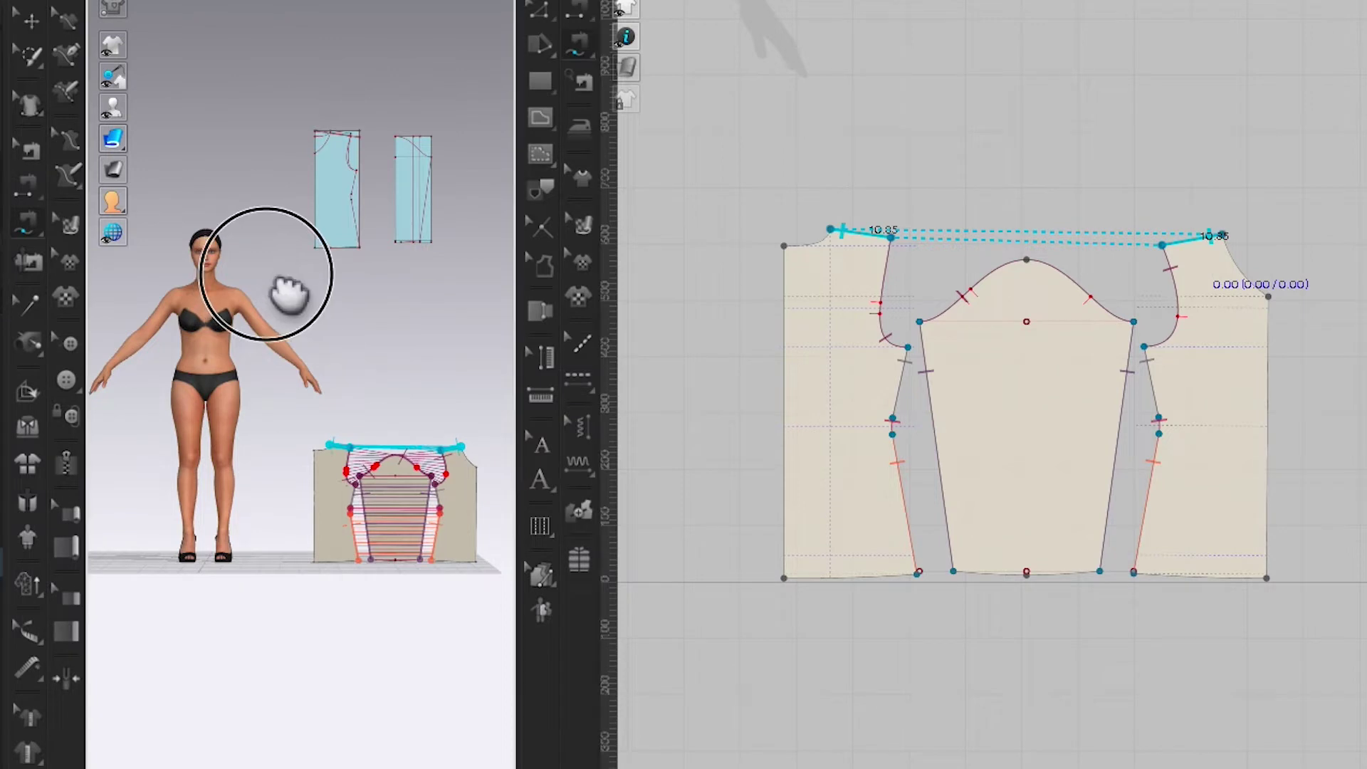
# Show the arrangement points on the avatar in the 3D view
pyautogui.scroll(3, 208, 317)
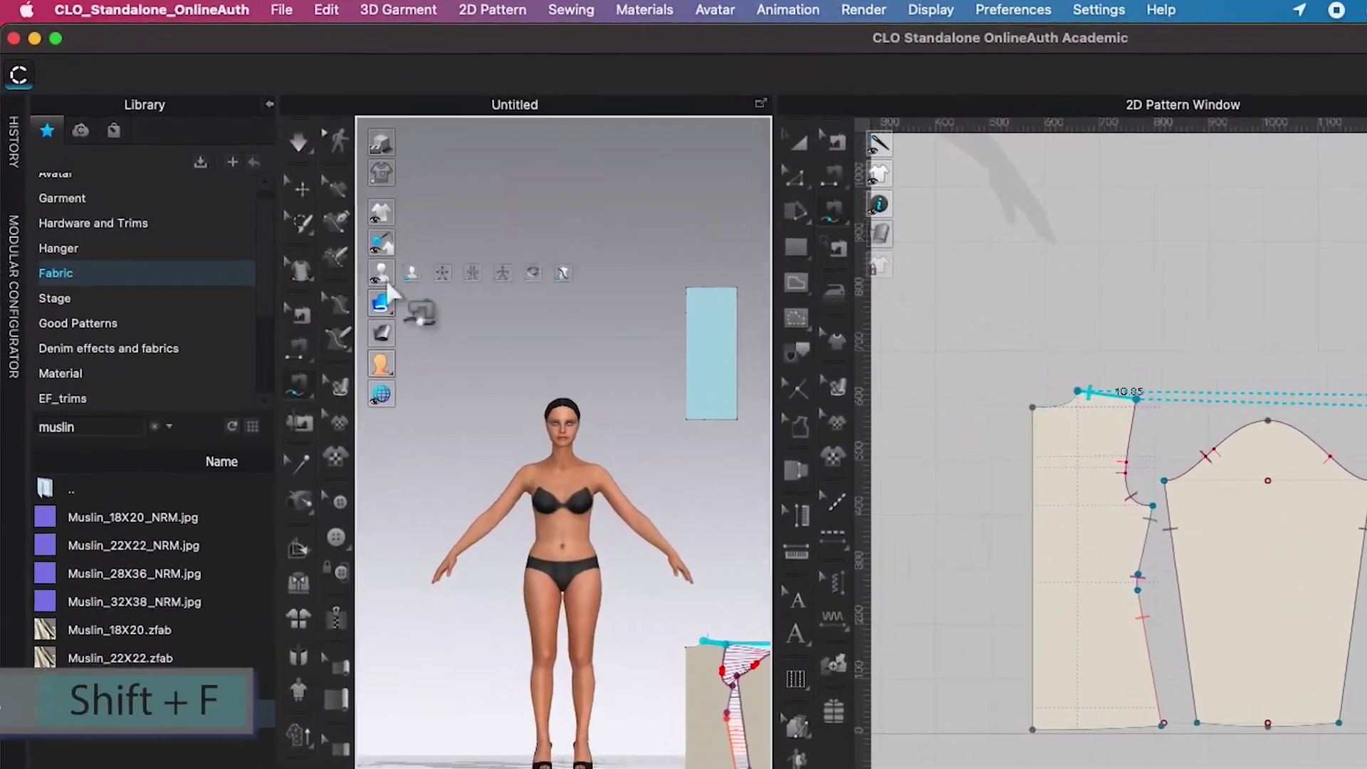
pyautogui.moveTo(342, 246)
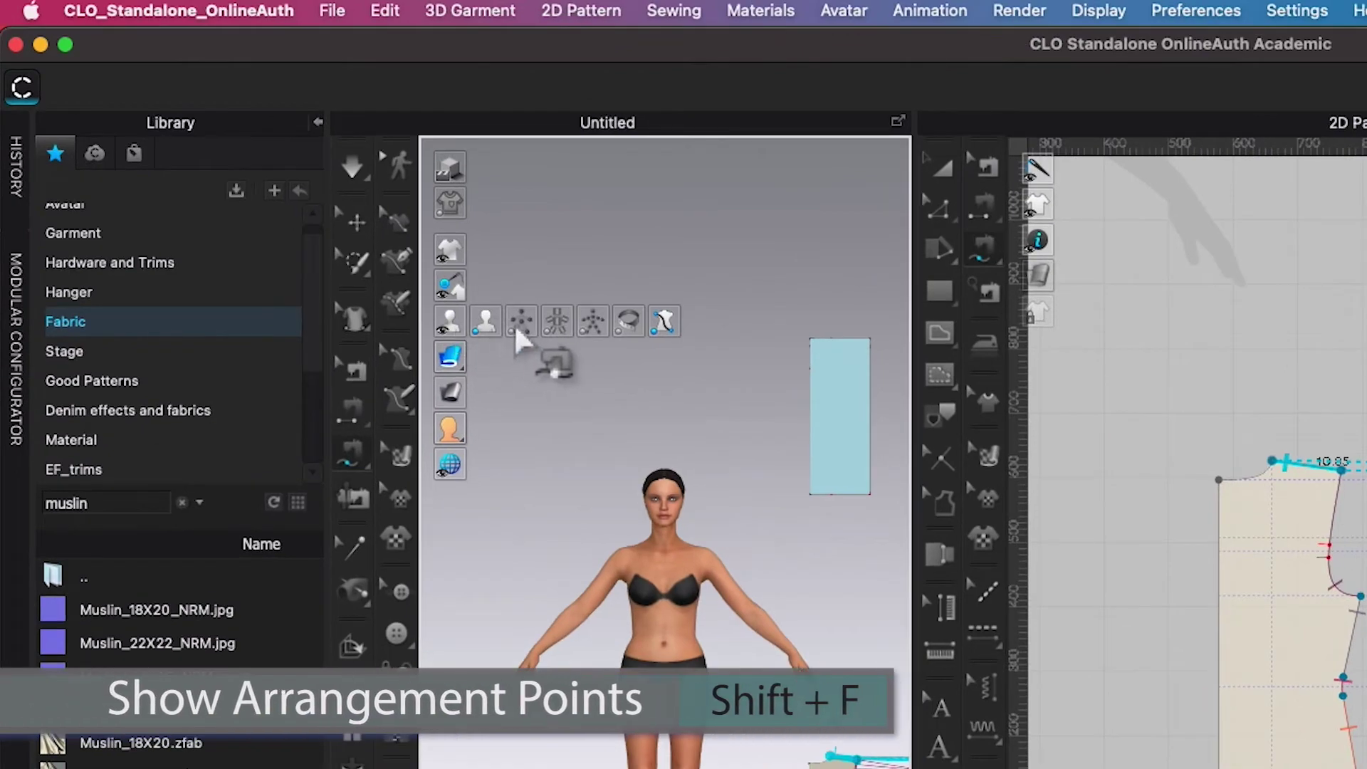
pyautogui.click(523, 323)
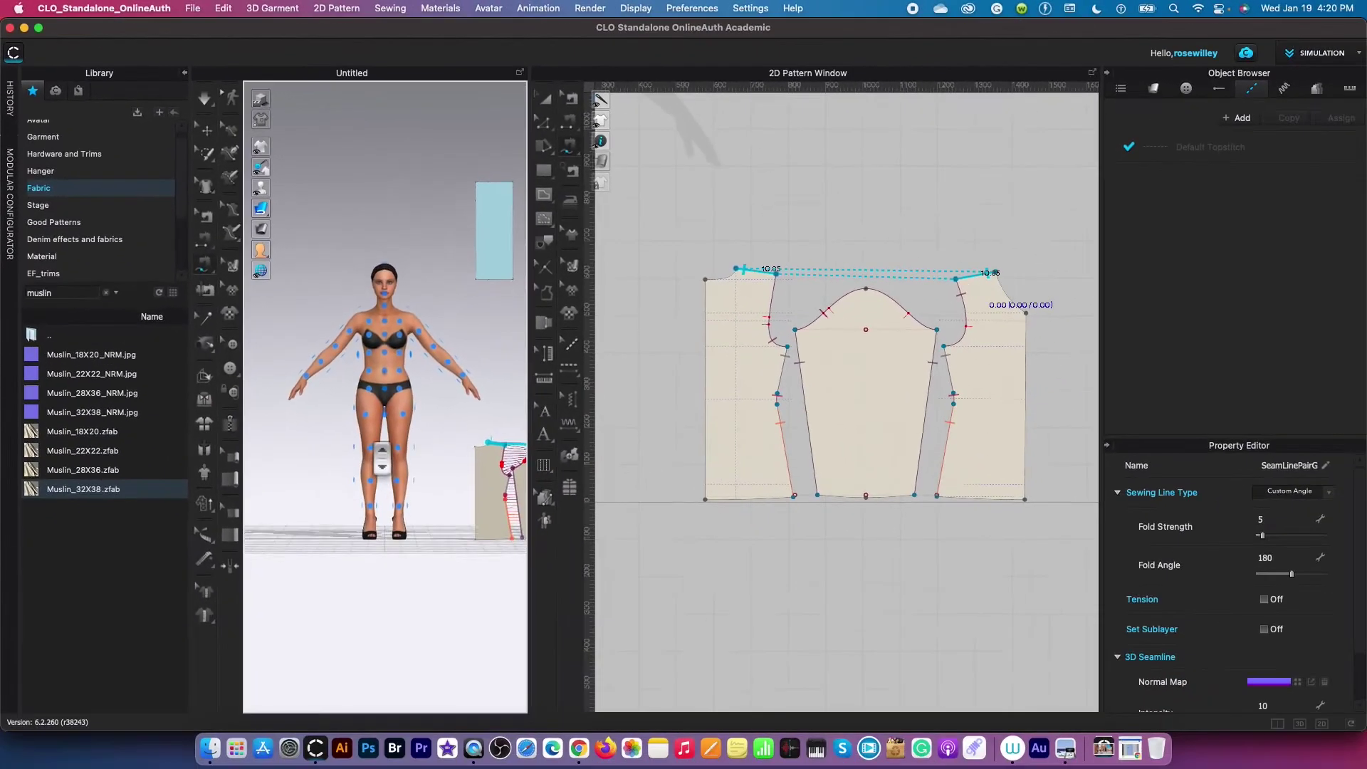
pyautogui.scroll(2, 385, 405)
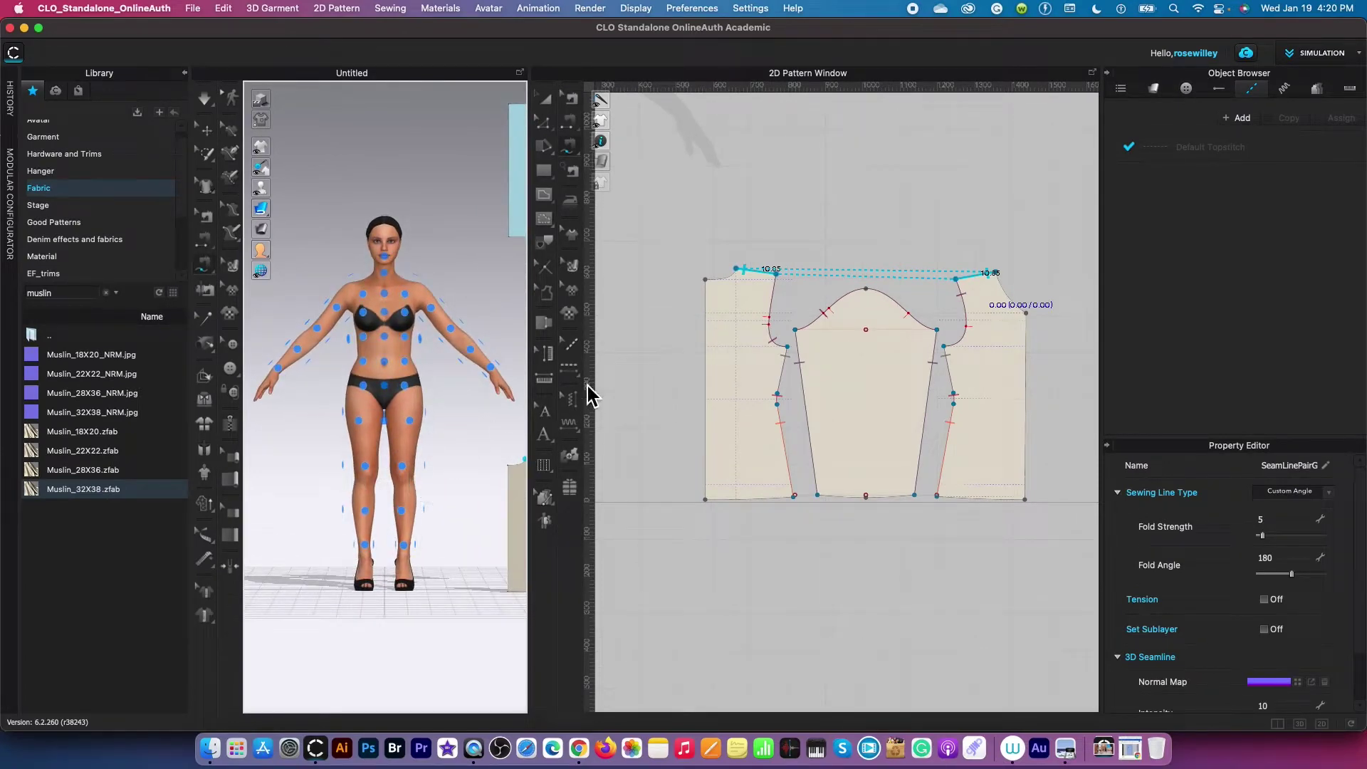
# Arrange the front bodice pattern on the torso arrangement point below the bust on the avatar's right front
pyautogui.press('a')
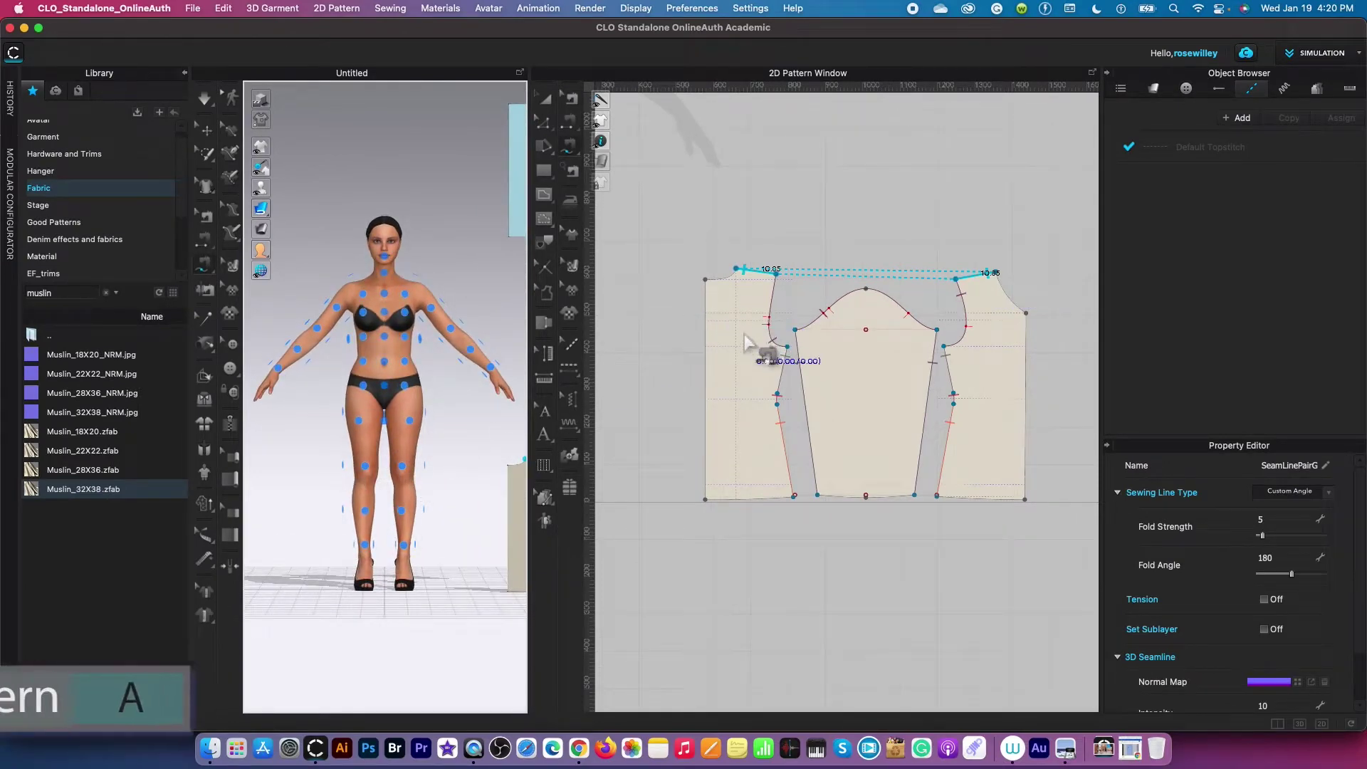
pyautogui.click(549, 97)
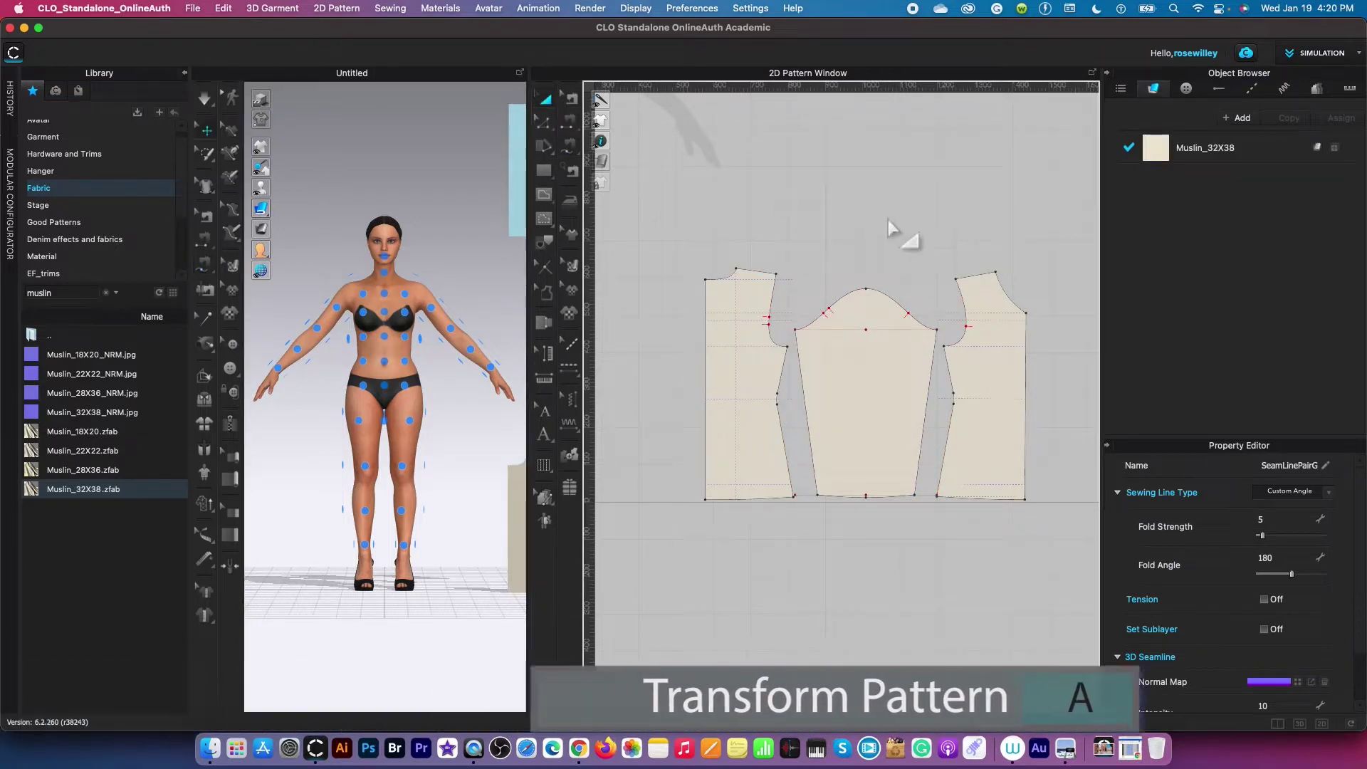
pyautogui.click(1013, 400)
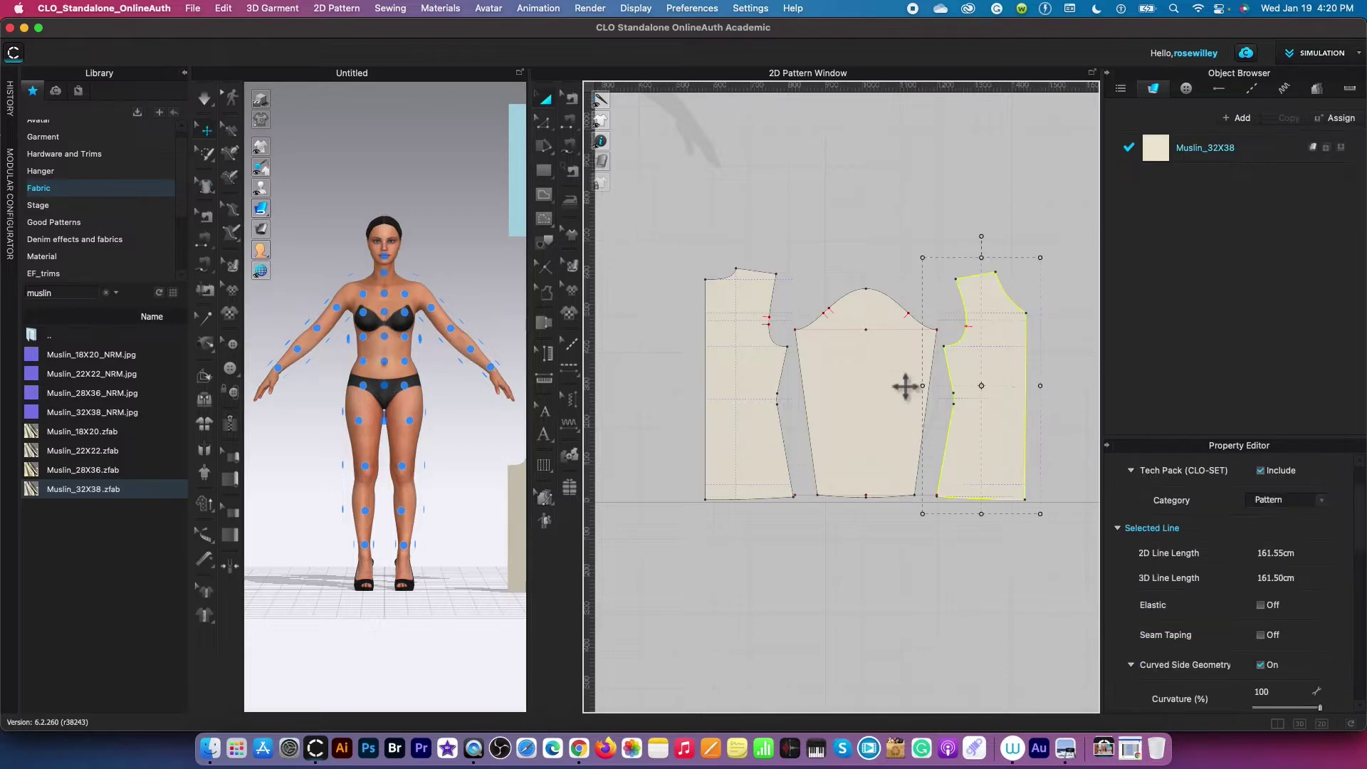
pyautogui.press('2')
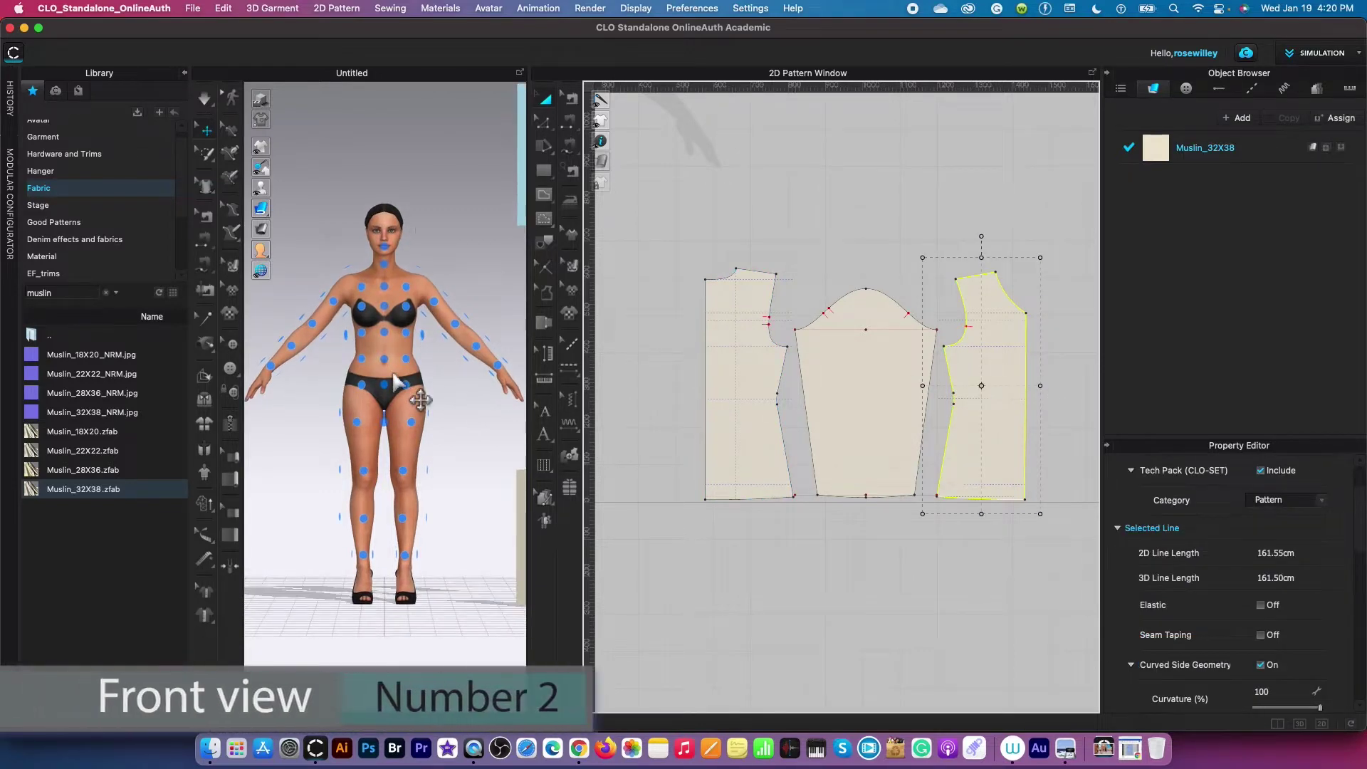
pyautogui.scroll(3, 394, 381)
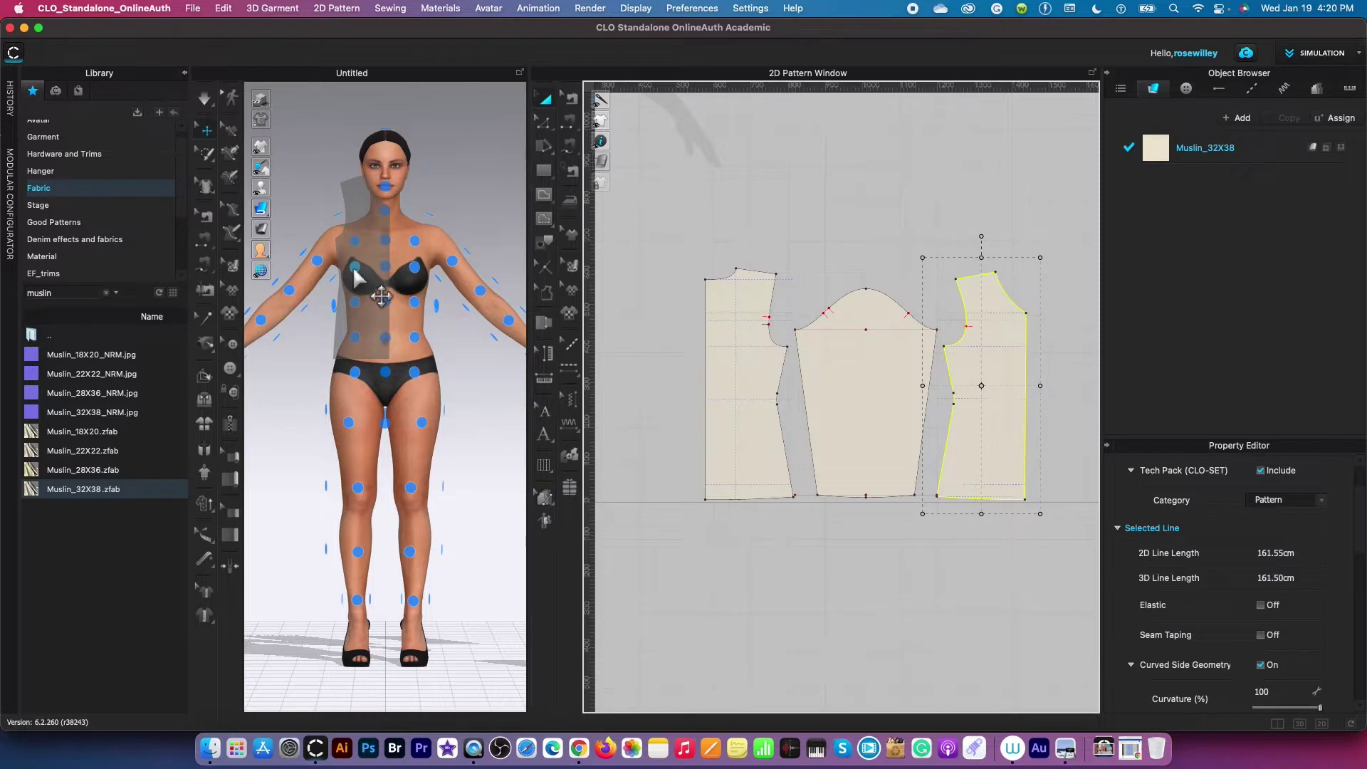
pyautogui.click(361, 314)
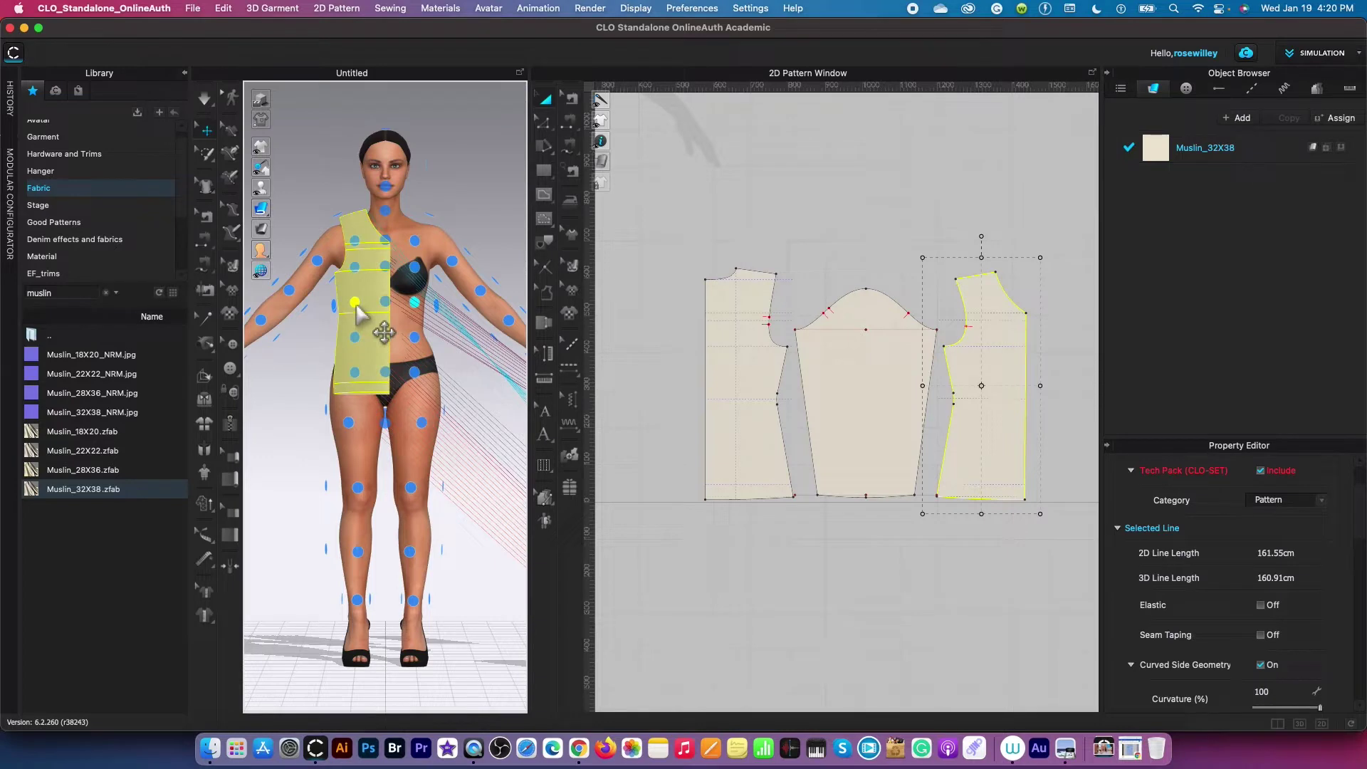
# Arrange the back bodice pattern on the mid-back arrangement point on the avatar's right side
pyautogui.press('8')
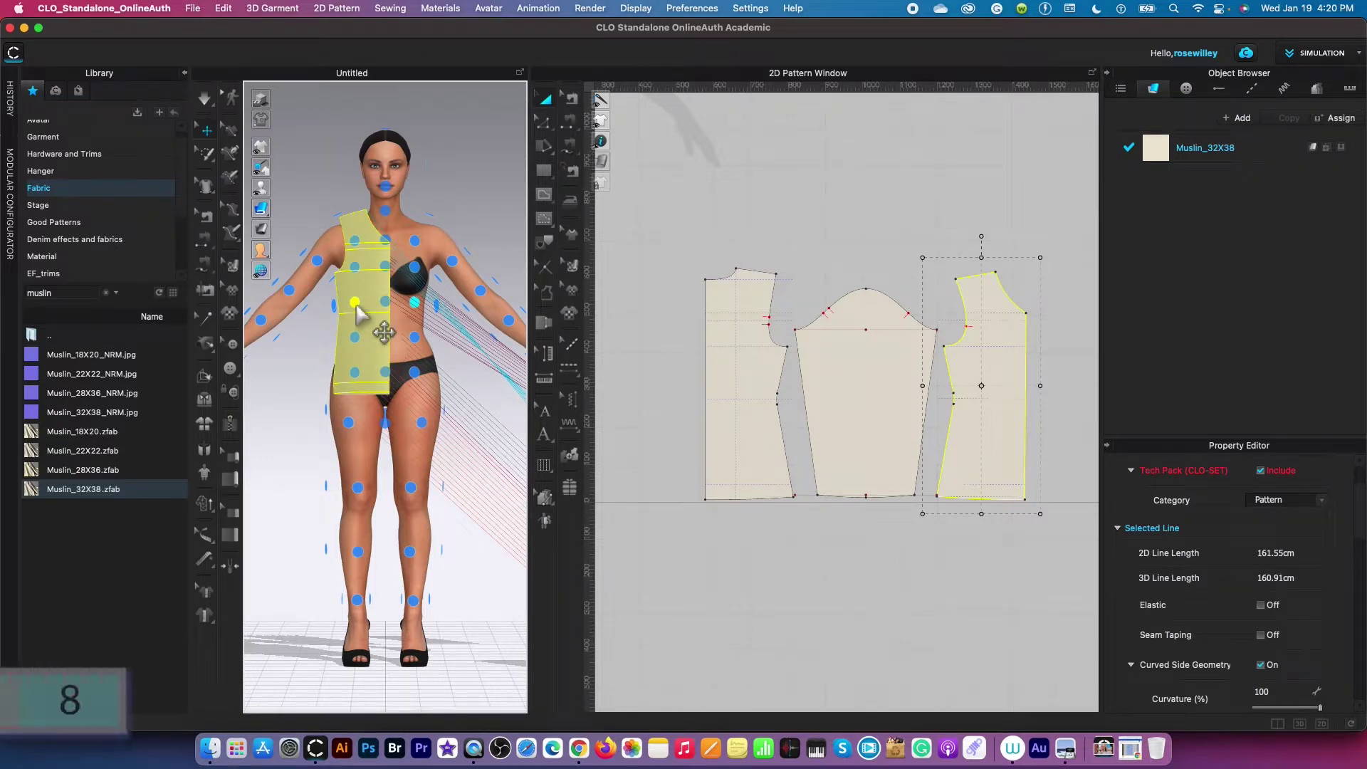
pyautogui.click(376, 305)
pyautogui.click(749, 376)
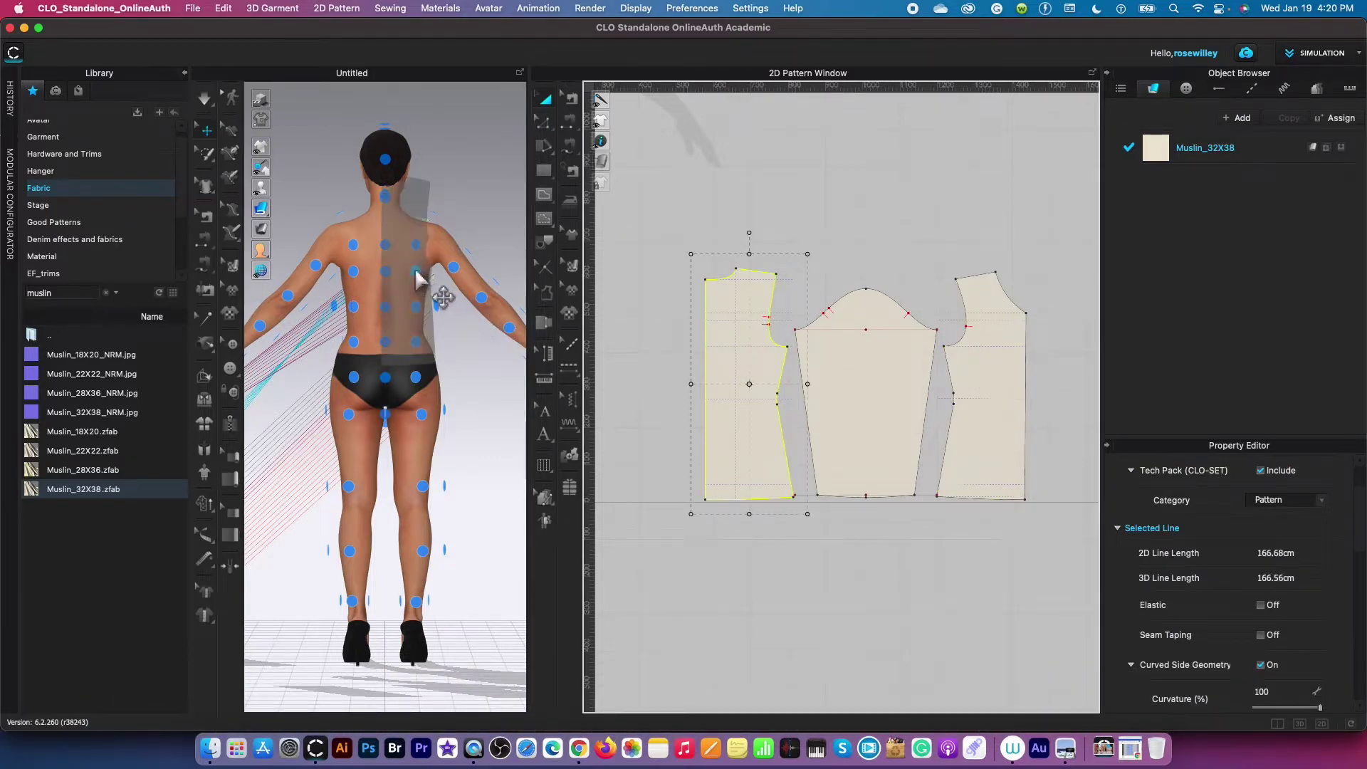
pyautogui.click(414, 317)
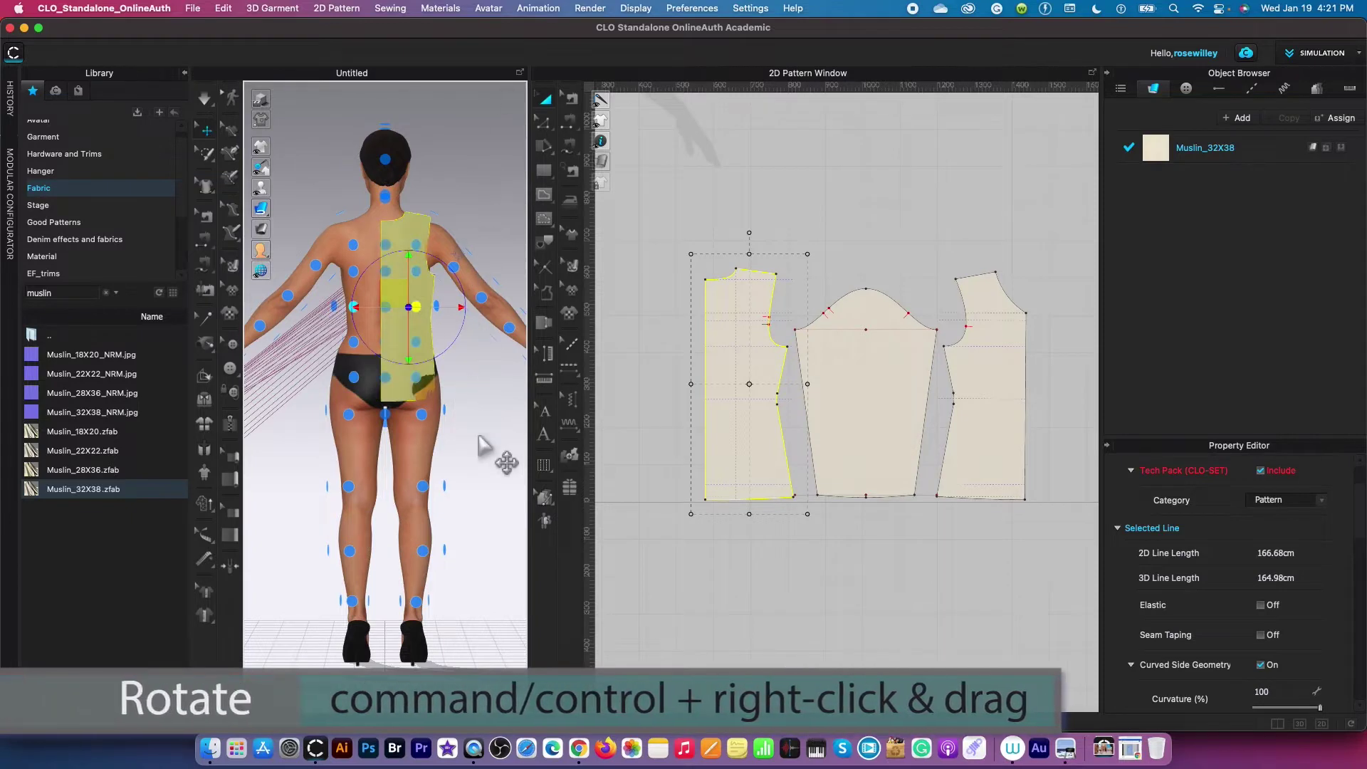
# Arrange the sleeve pattern on the outer upper-arm arrangement point of the avatar's right arm and deselect it
pyautogui.moveTo(487, 420); pyautogui.dragTo(386, 440, button='right')
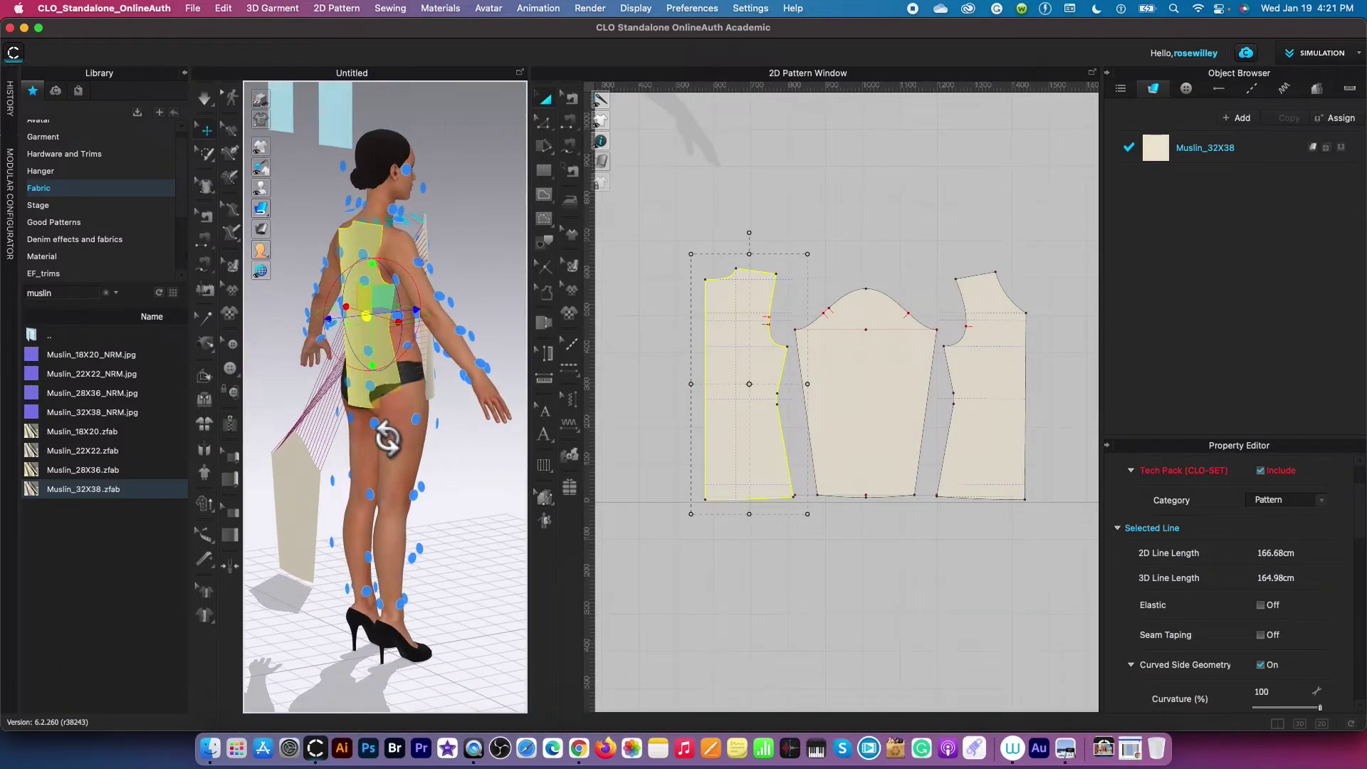
pyautogui.click(883, 390)
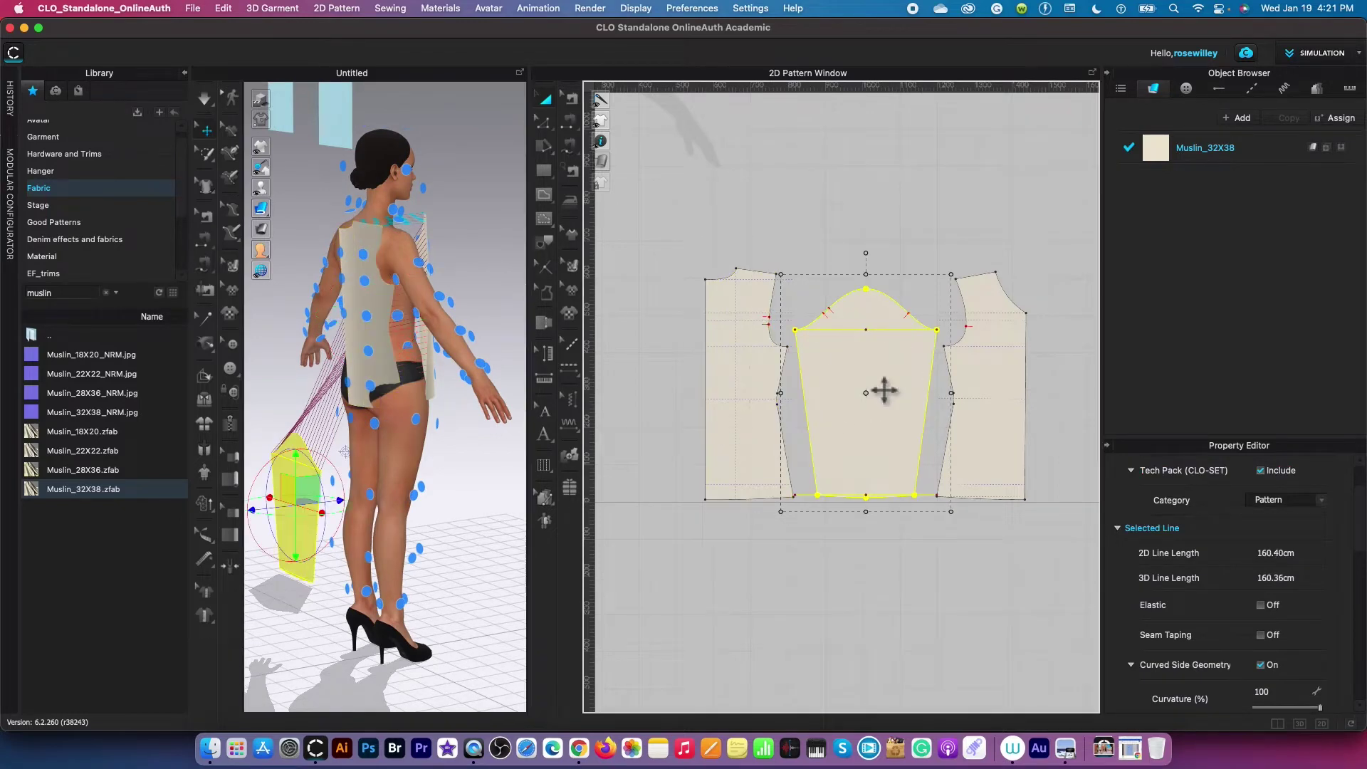
pyautogui.click(420, 263)
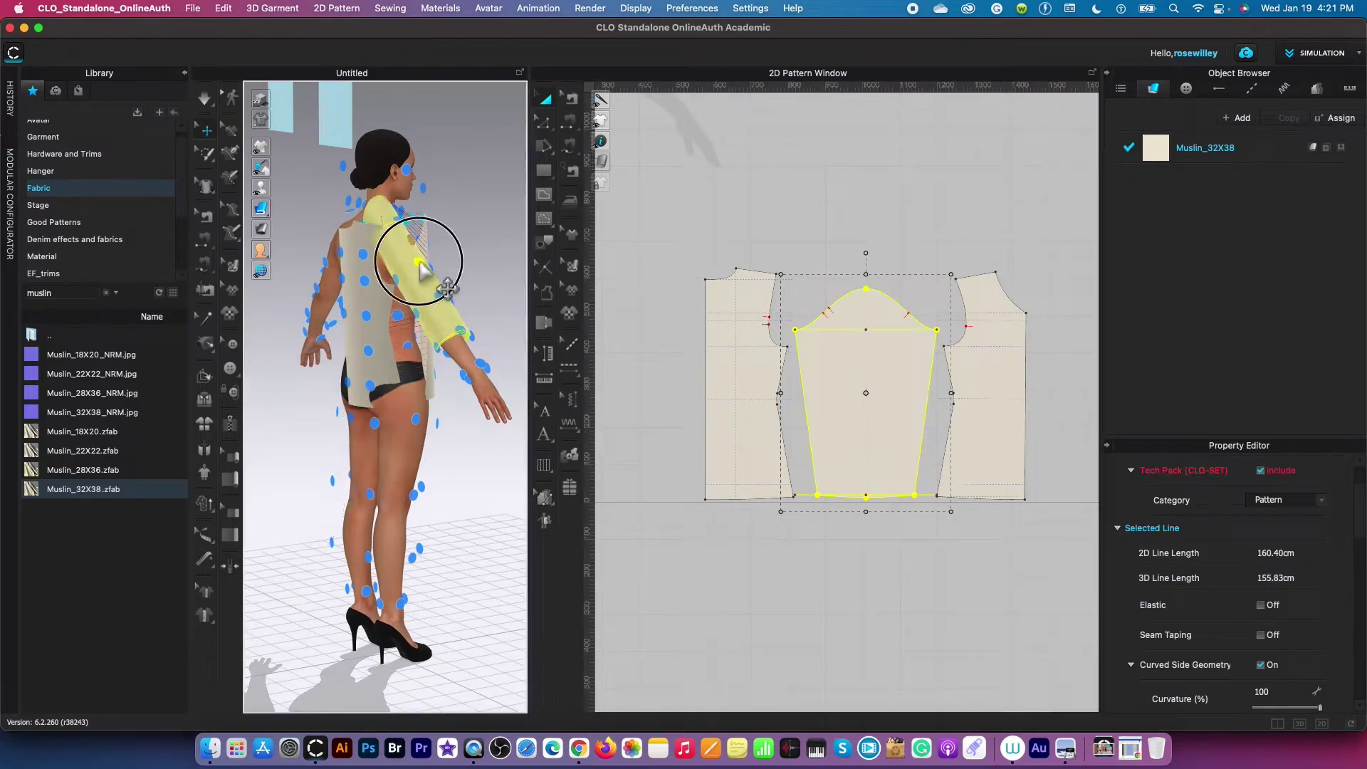
pyautogui.click(490, 294)
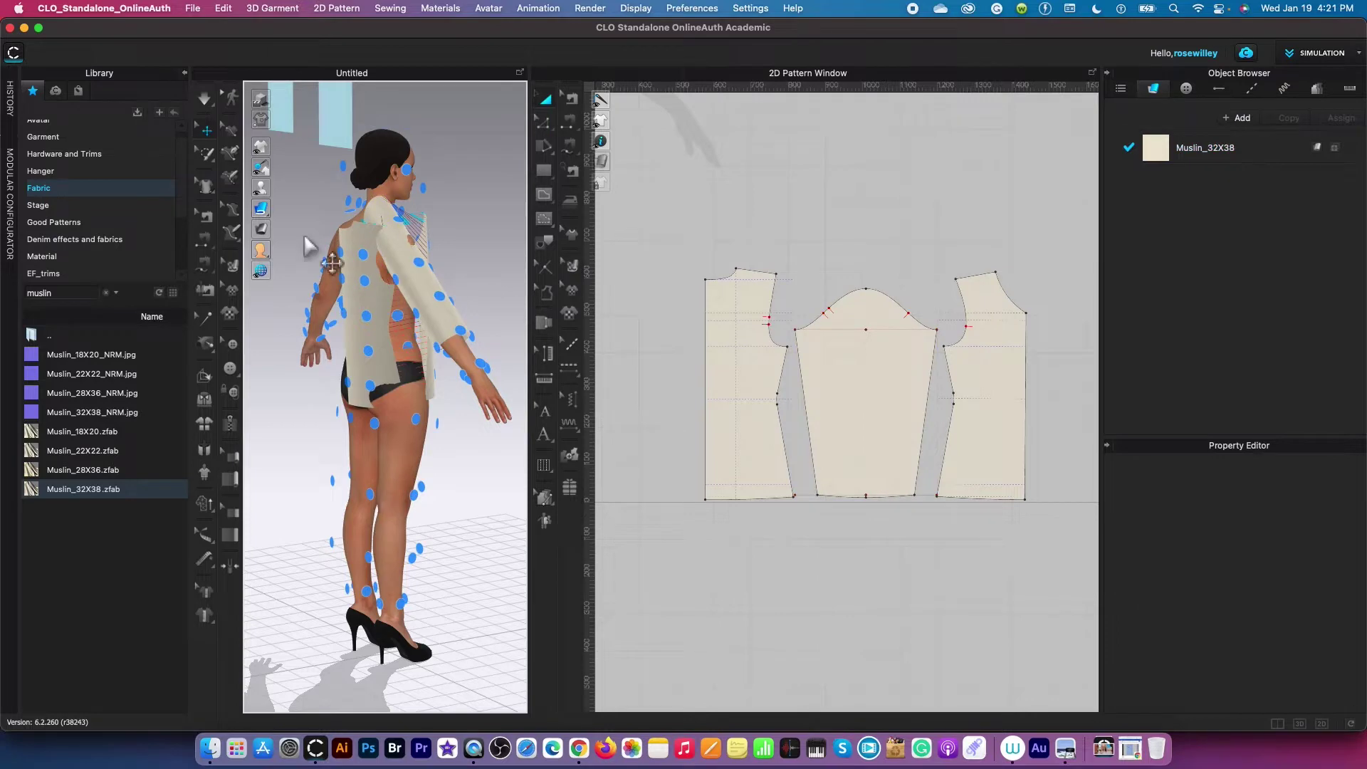
# Hide the arrangement points and shift the sleeve slightly outward along the avatar's right arm
pyautogui.moveTo(258, 189)
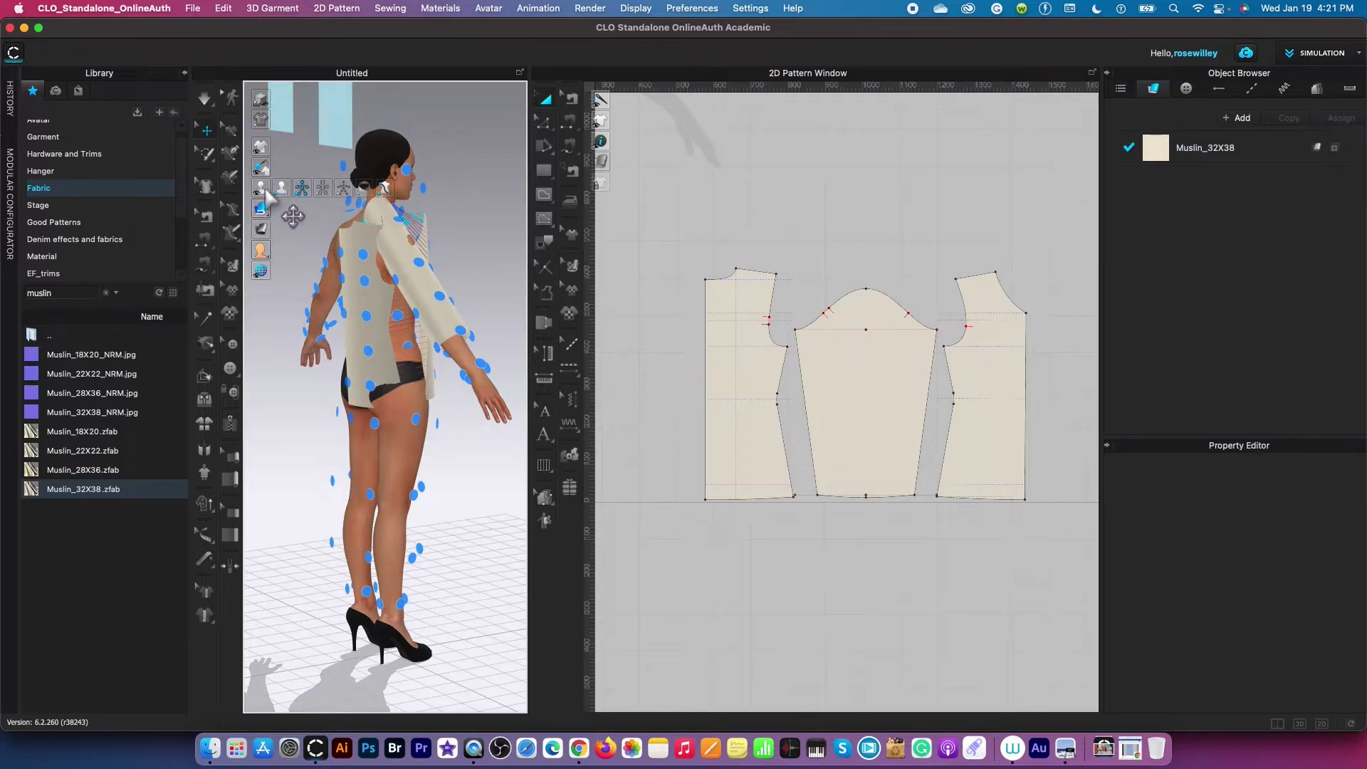
pyautogui.click(303, 187)
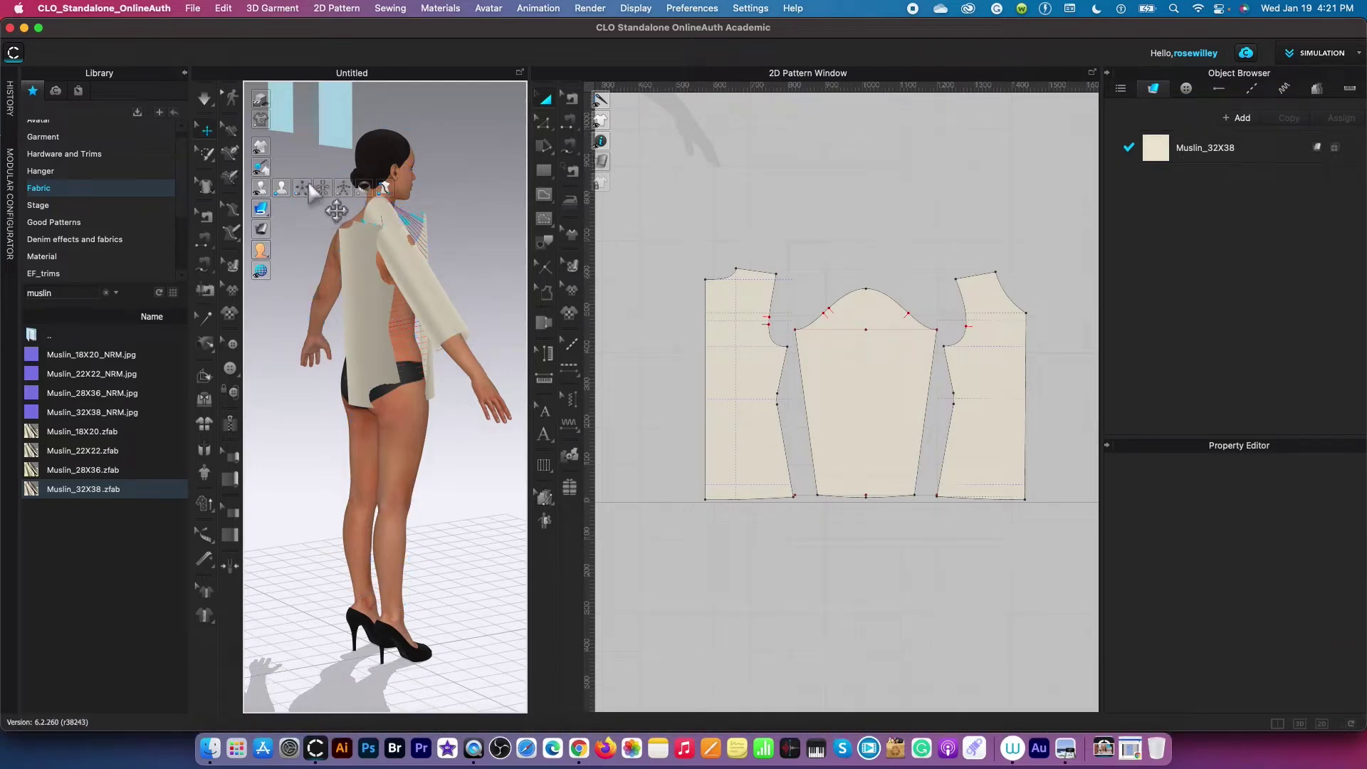
pyautogui.moveTo(358, 396); pyautogui.dragTo(468, 329, button='right')
pyautogui.moveTo(484, 291)
pyautogui.mouseDown()
pyautogui.moveTo(473, 268)
pyautogui.moveTo(495, 305)
pyautogui.mouseUp()
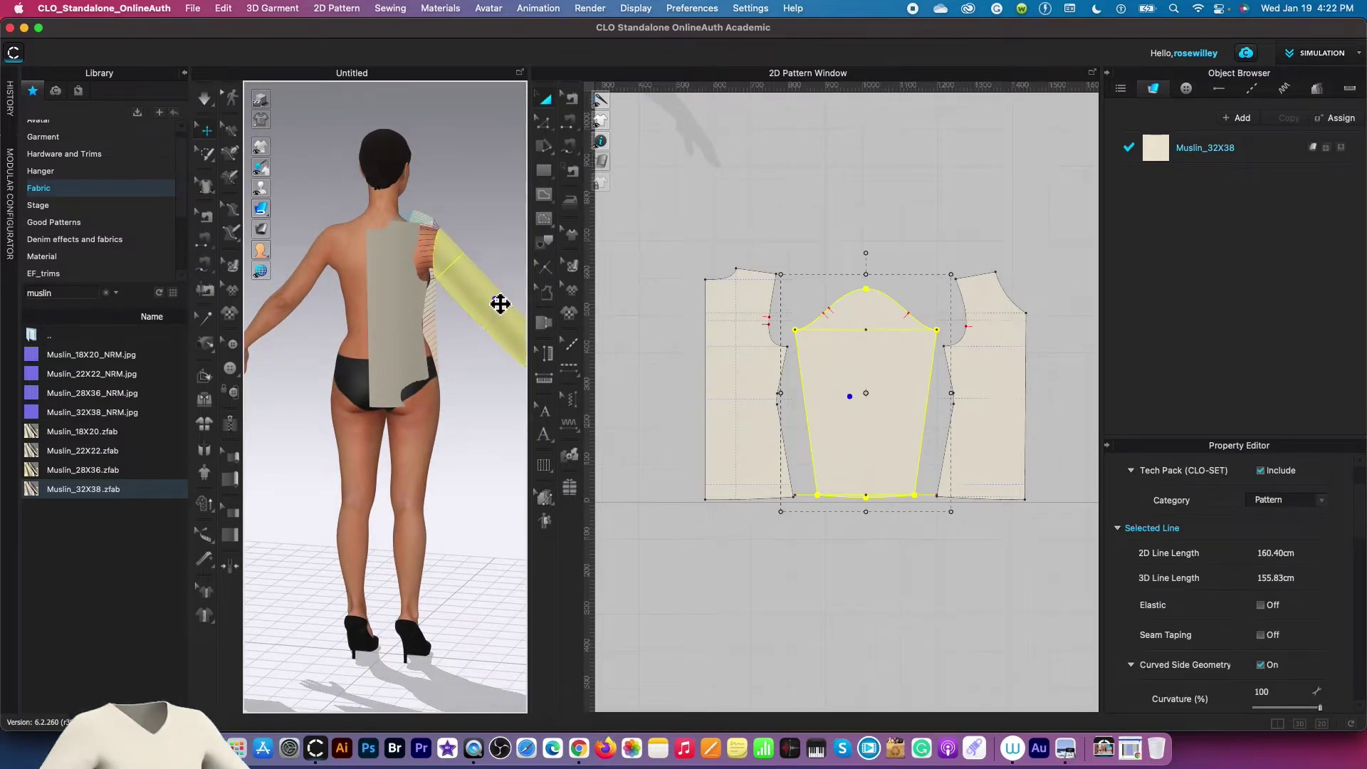
# Examine the placement of the front, back and sleeve pieces around the avatar from several angles
pyautogui.moveTo(449, 396)
pyautogui.mouseDown(button='right')
pyautogui.moveTo(275, 373)
pyautogui.moveTo(473, 388)
pyautogui.mouseUp(button='right')
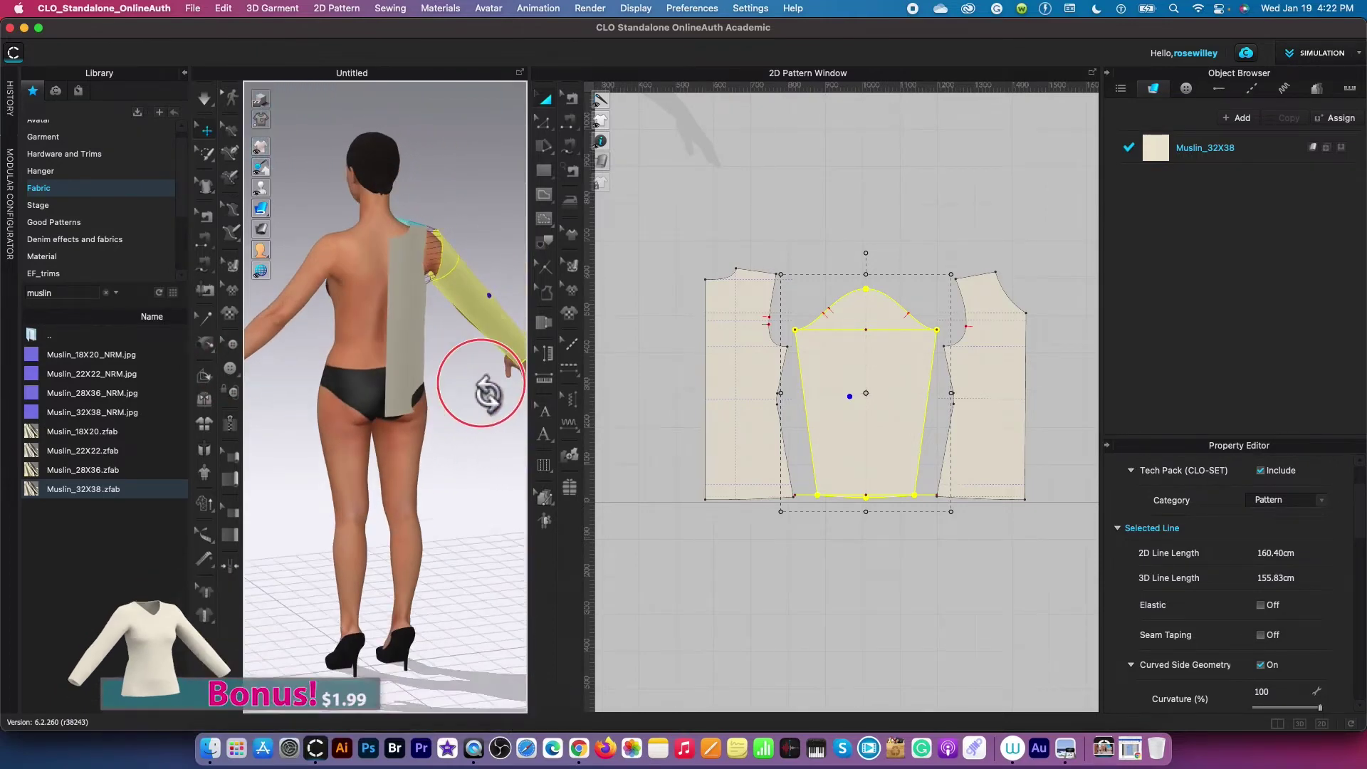
pyautogui.click(419, 374)
pyautogui.moveTo(487, 423); pyautogui.dragTo(369, 384, button='right')
pyautogui.press('2')
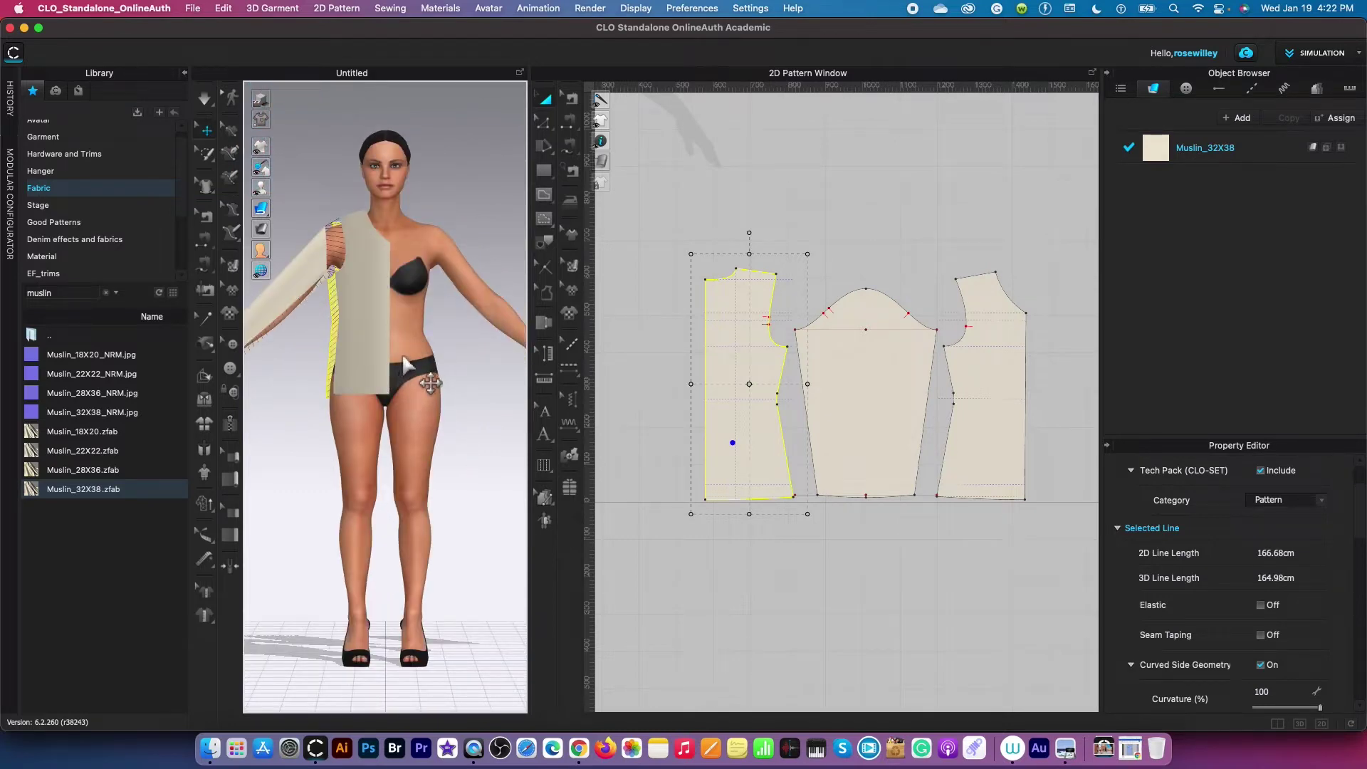
pyautogui.press('8')
pyautogui.moveTo(477, 346); pyautogui.dragTo(296, 372, button='right')
pyautogui.moveTo(457, 348); pyautogui.dragTo(292, 347, button='right')
pyautogui.scroll(-5, 433, 440)
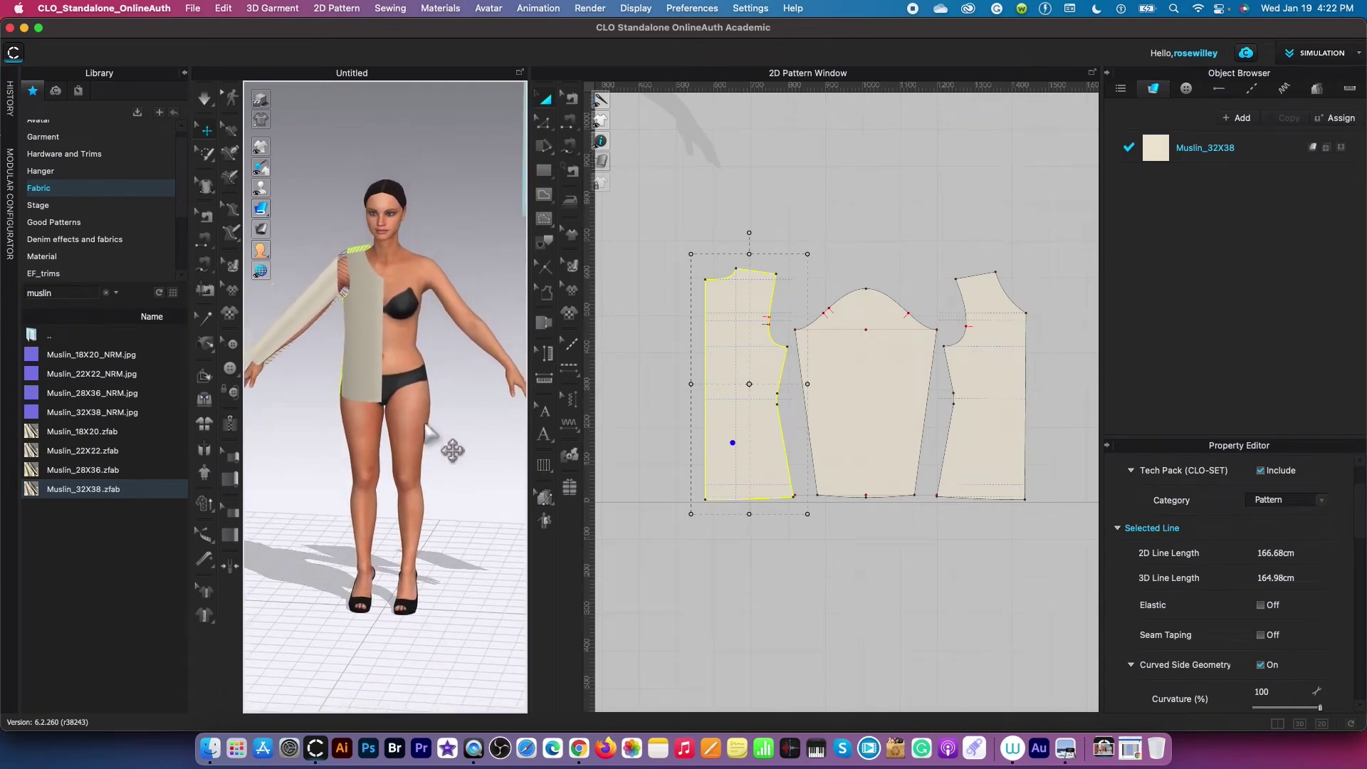
# Clone the front, sleeve and back patterns as Symmetric Pattern (with Sewing), placing the copies about 90 cm to the right of the originals
pyautogui.moveTo(653, 164); pyautogui.dragTo(1061, 570)
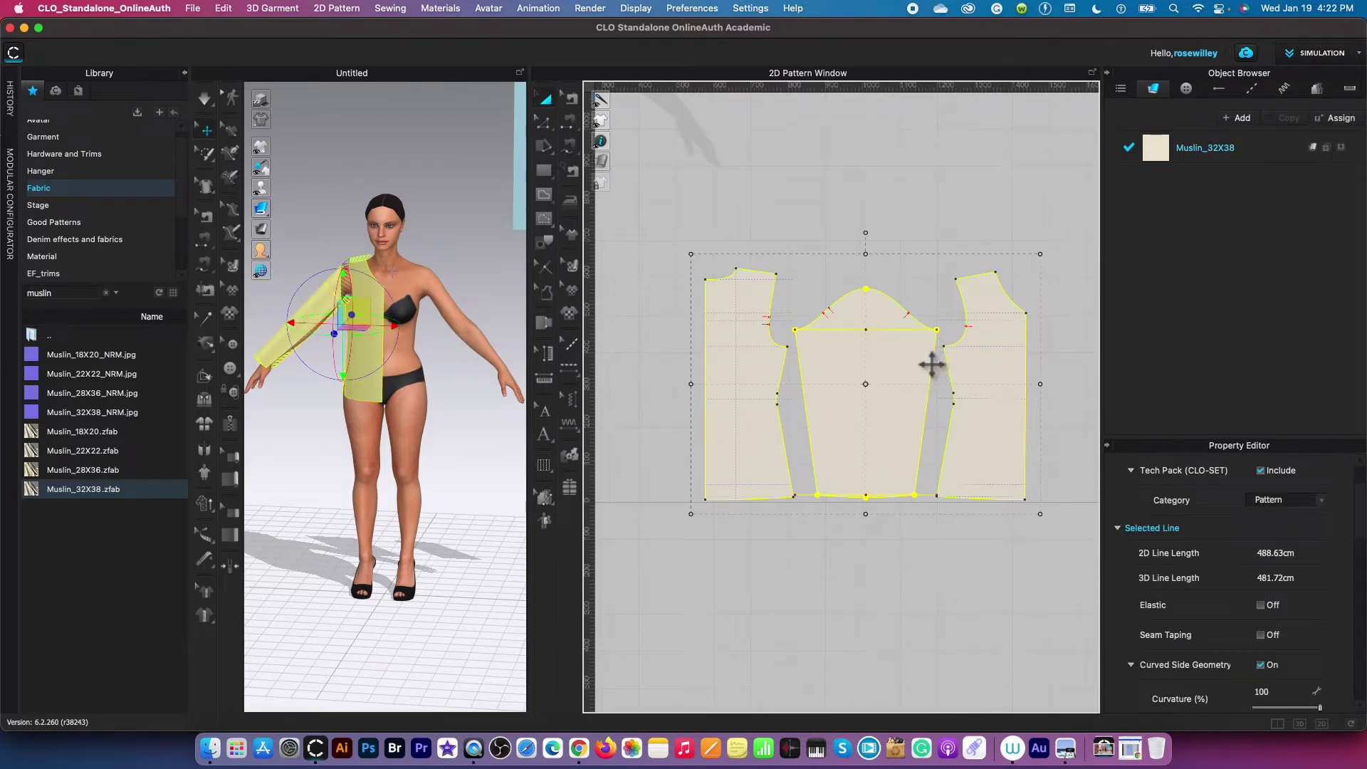
pyautogui.scroll(-3, 934, 365)
pyautogui.scroll(-1, 928, 372)
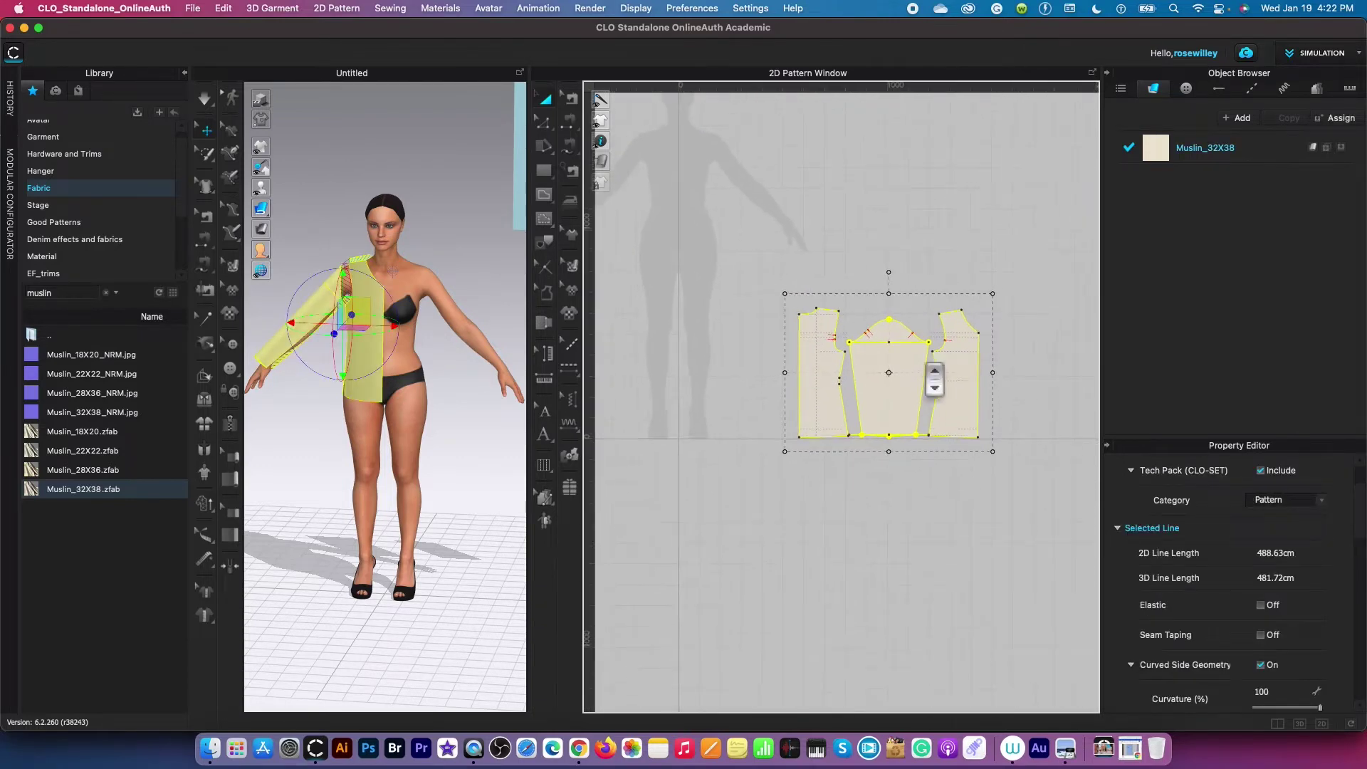
pyautogui.moveTo(889, 516); pyautogui.dragTo(793, 520, button='right')
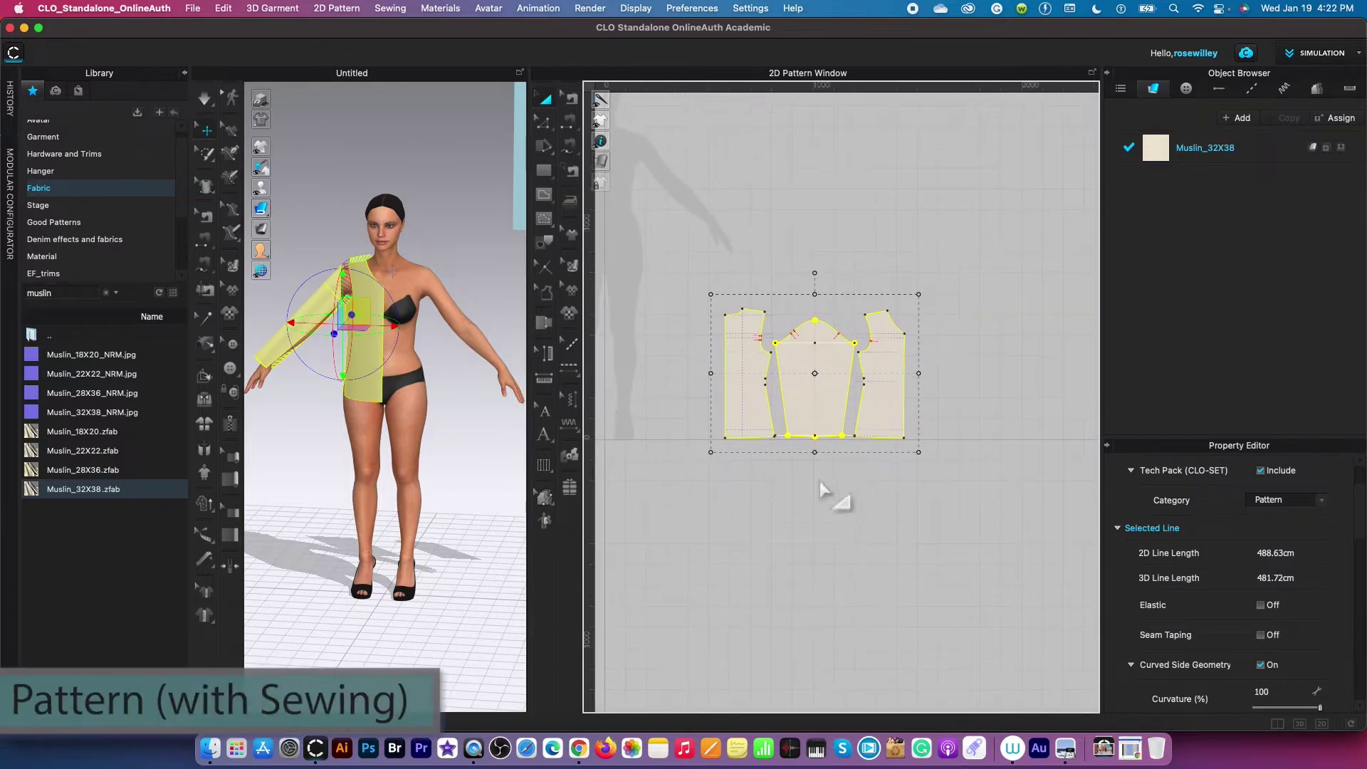
pyautogui.rightClick(829, 401)
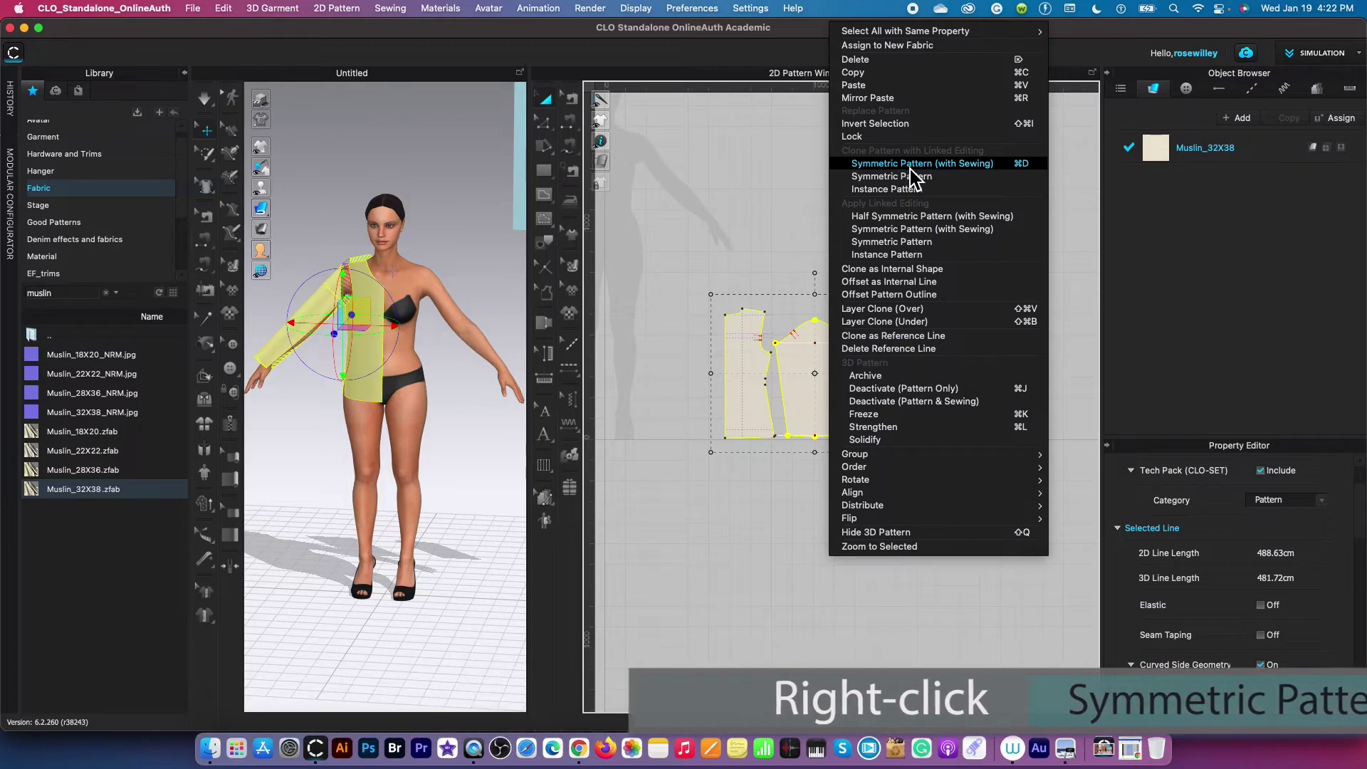
pyautogui.click(967, 165)
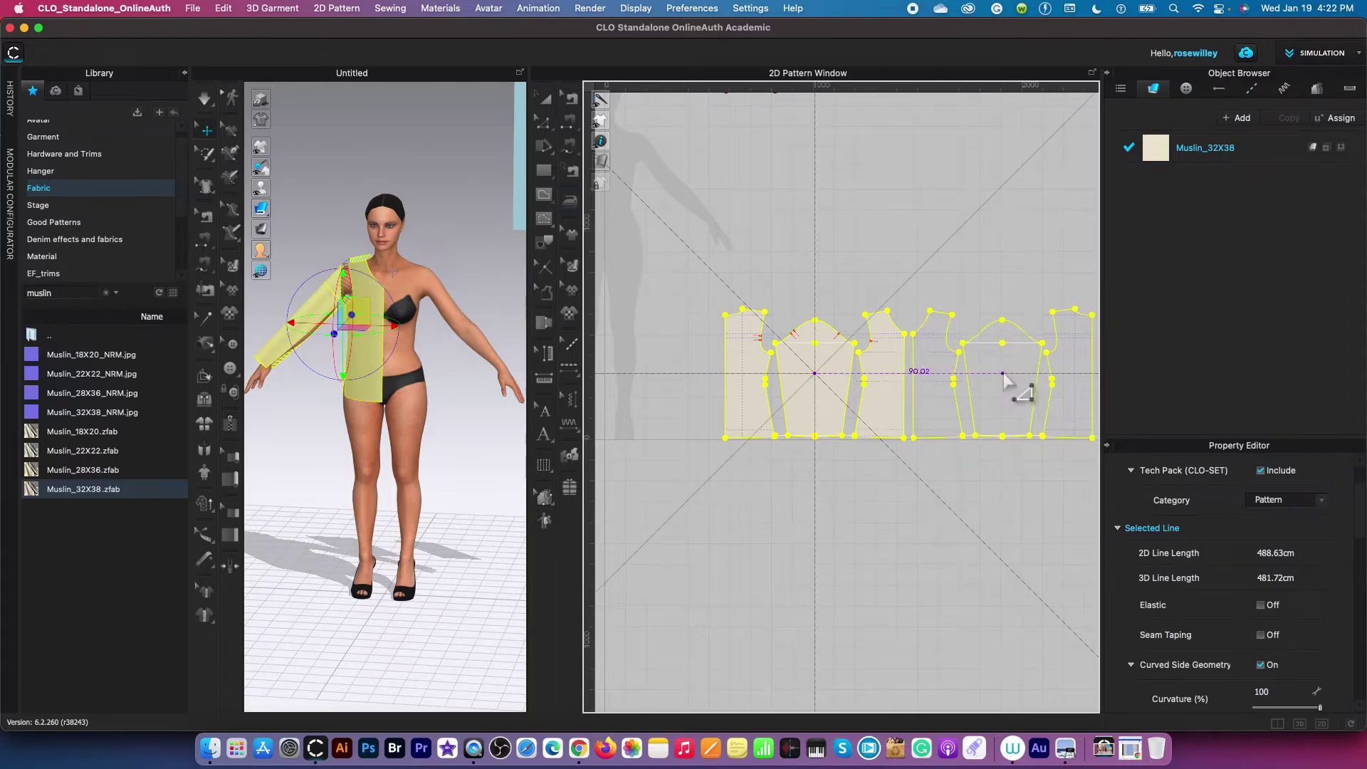
pyautogui.click(1004, 380)
# Move the mirrored pieces inward on the avatar so they meet the original halves at the center front and center back
pyautogui.scroll(-3, 1013, 402)
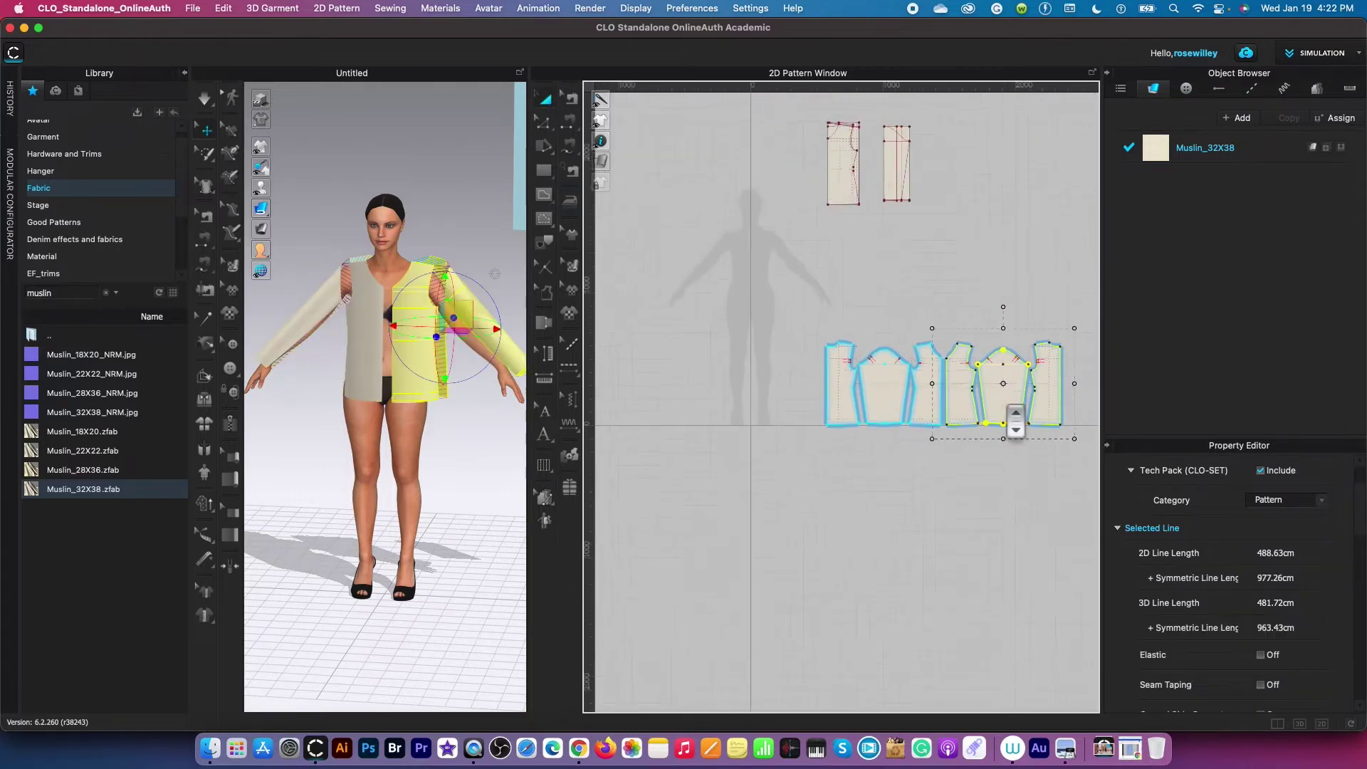
pyautogui.moveTo(950, 565); pyautogui.dragTo(840, 539, button='middle')
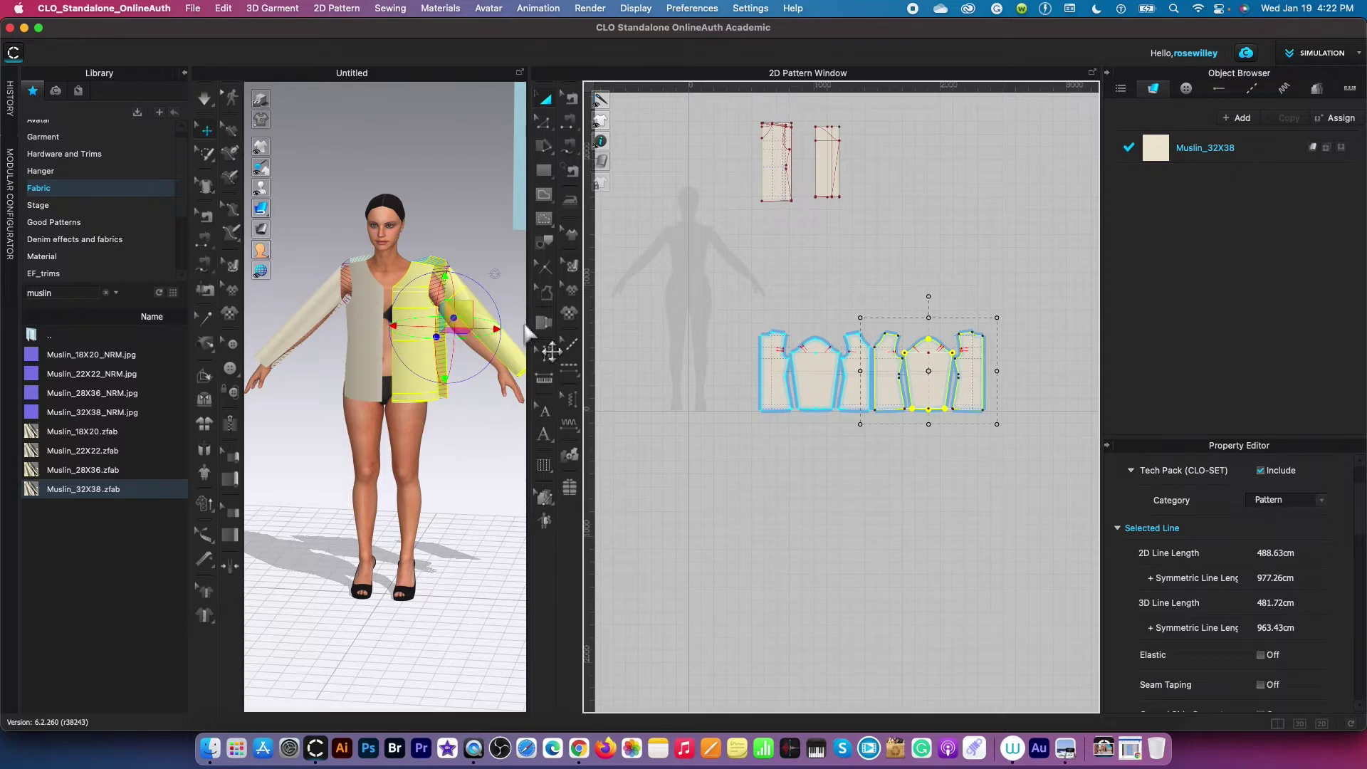
pyautogui.scroll(5, 486, 438)
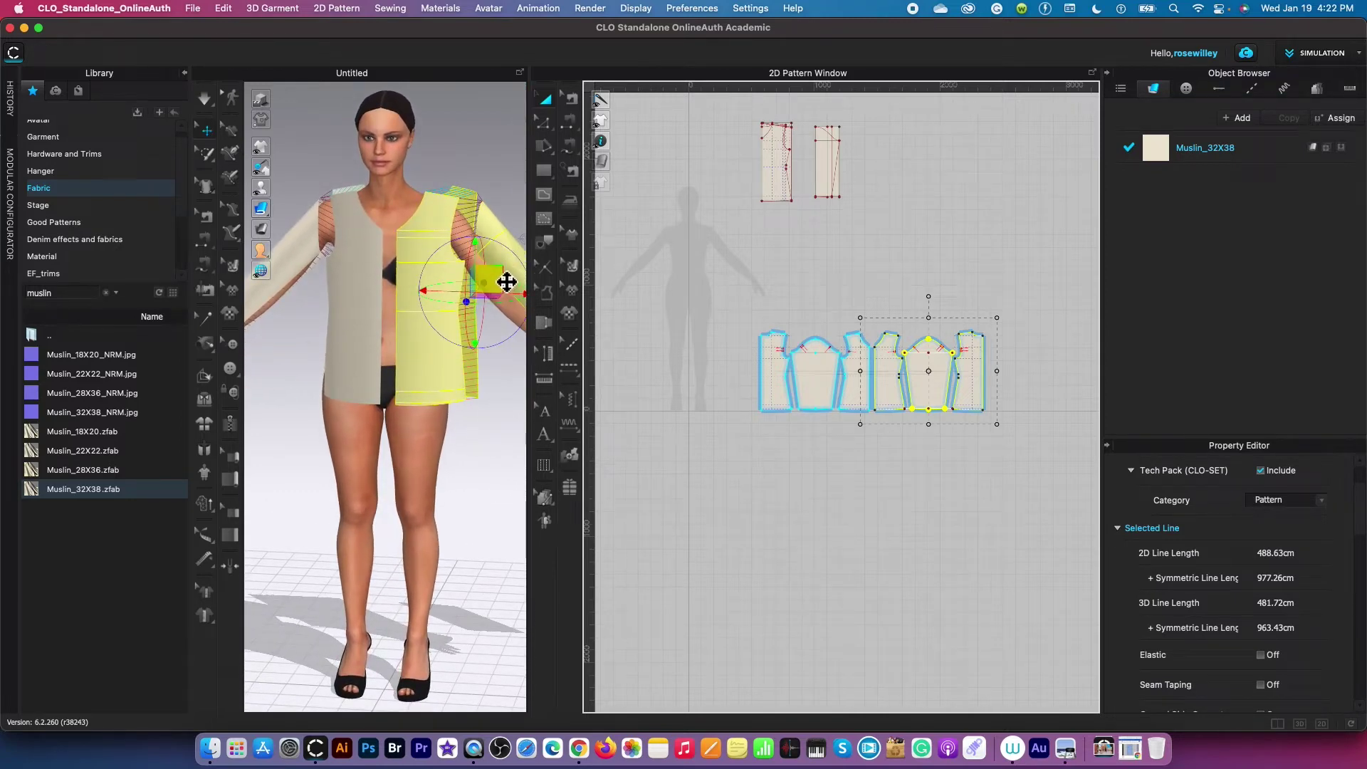
pyautogui.moveTo(502, 287); pyautogui.dragTo(489, 288)
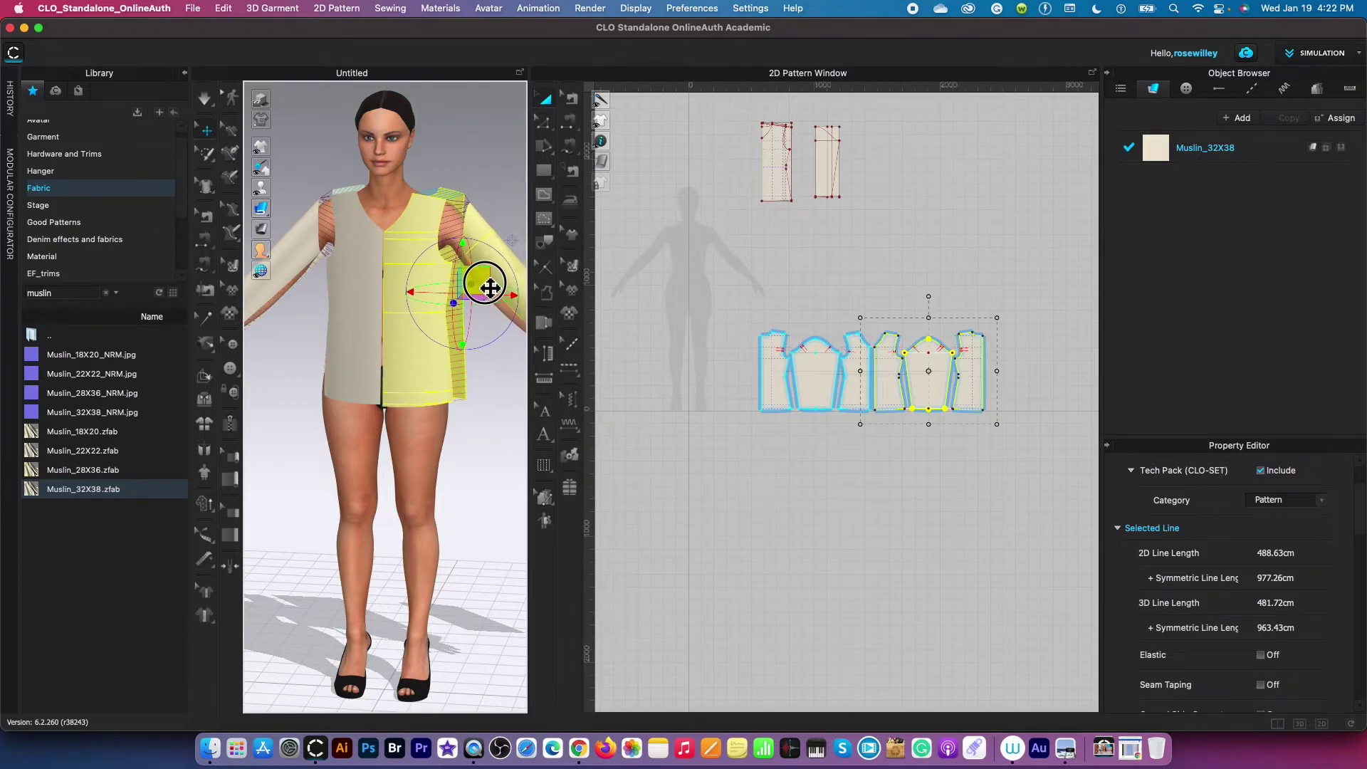
pyautogui.moveTo(491, 452); pyautogui.dragTo(296, 436, button='right')
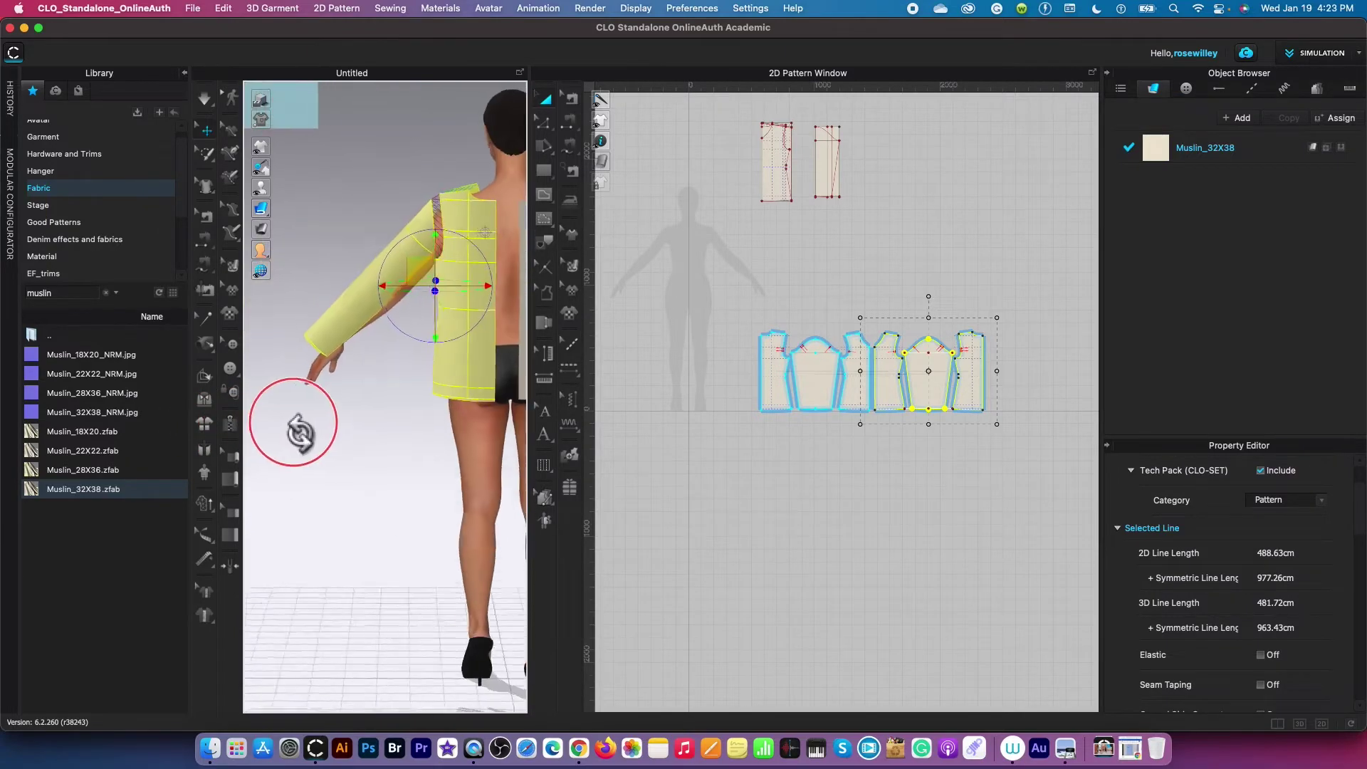
pyautogui.press('8')
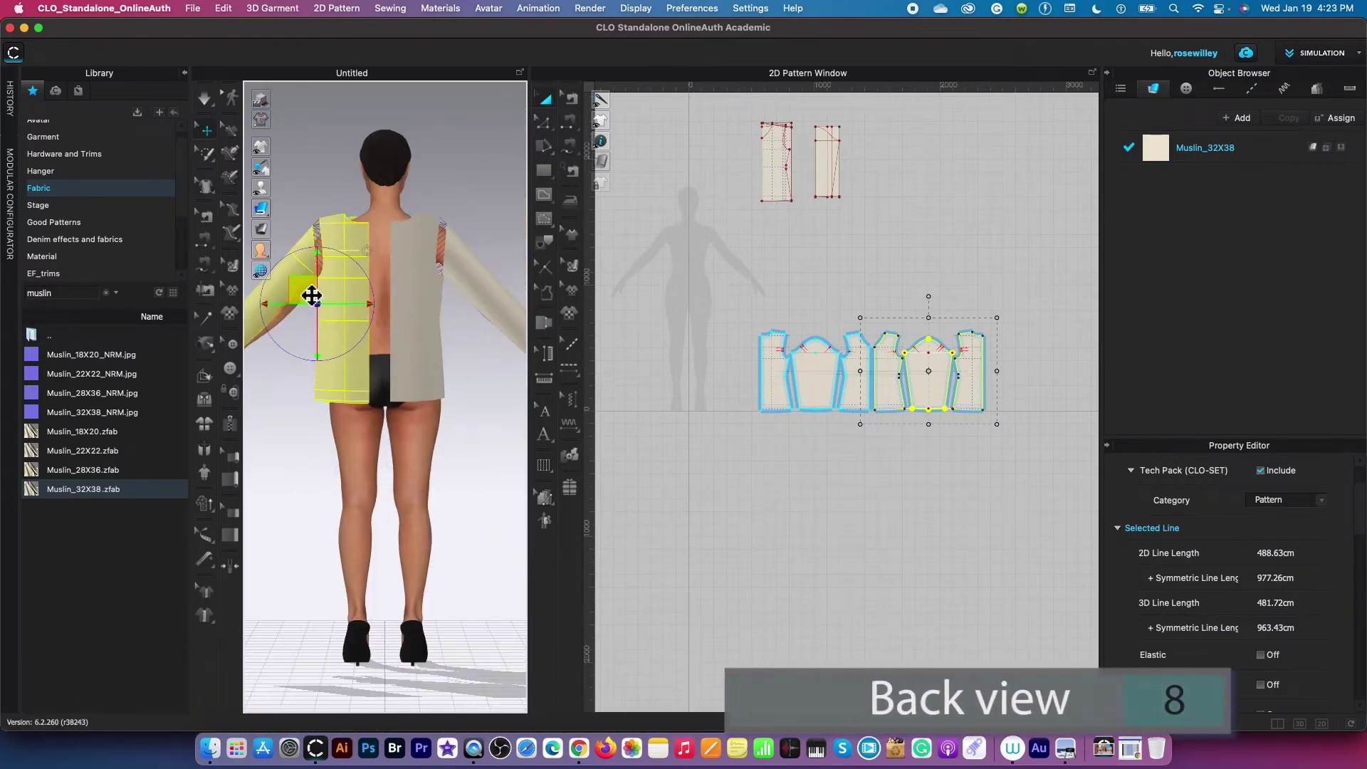
pyautogui.moveTo(310, 294); pyautogui.dragTo(327, 299)
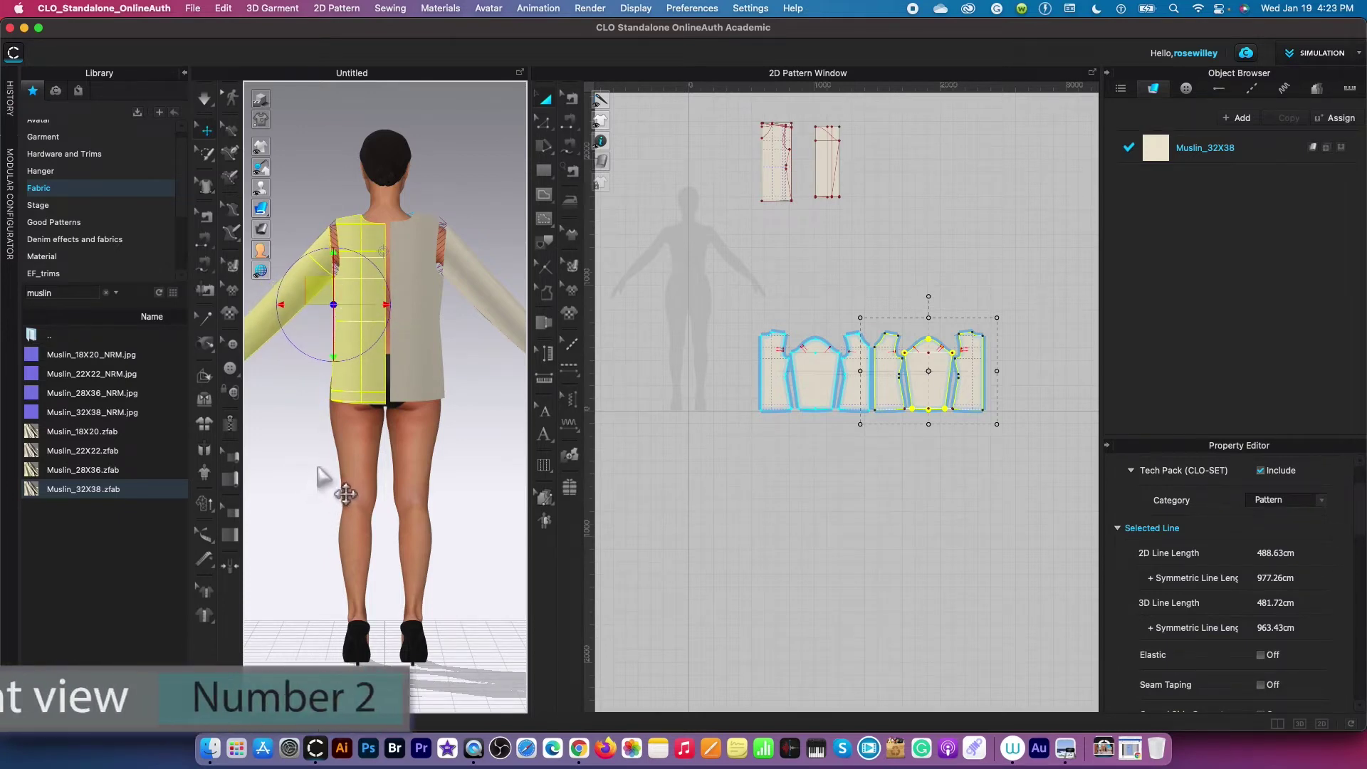
# From the front, shift the mirrored front, back and sleeve pieces outward until the front halves meet without overlapping at the center front
pyautogui.press('2')
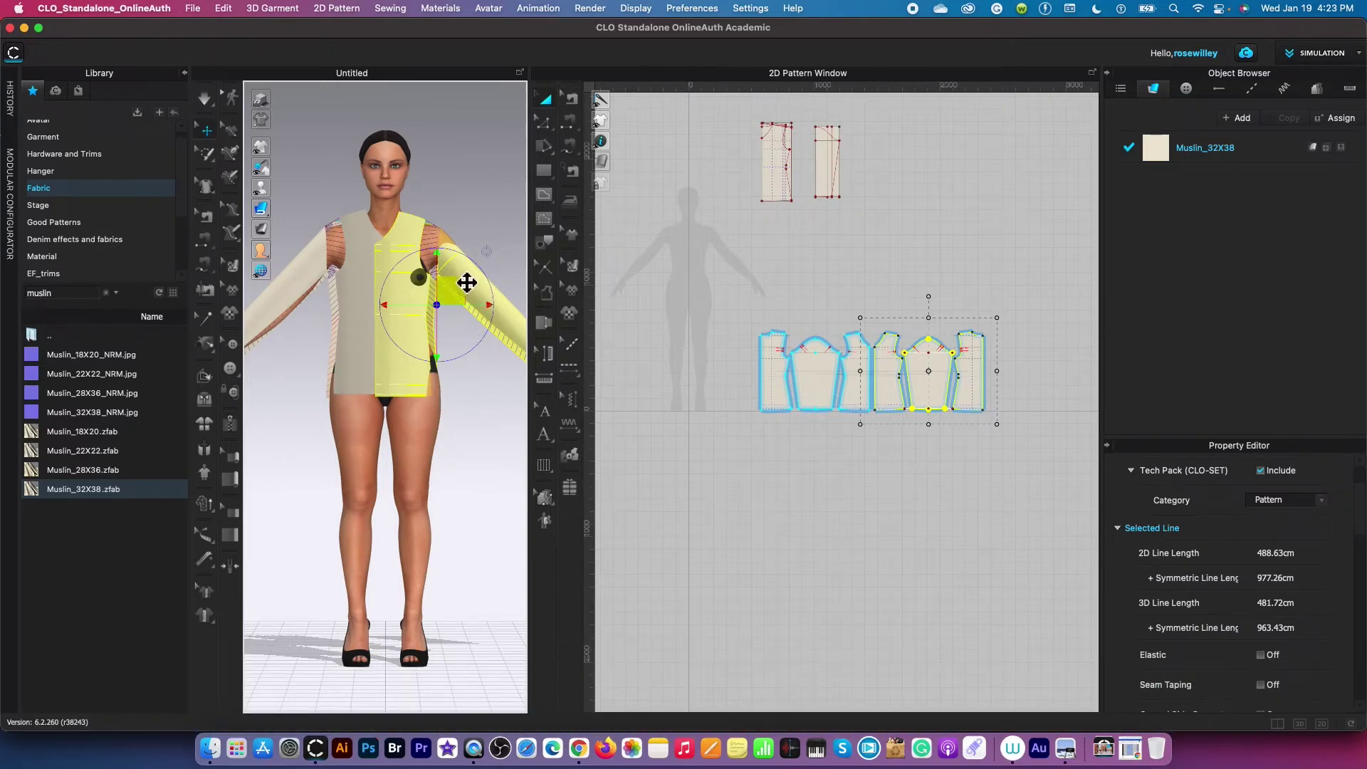
pyautogui.moveTo(462, 294); pyautogui.dragTo(478, 291)
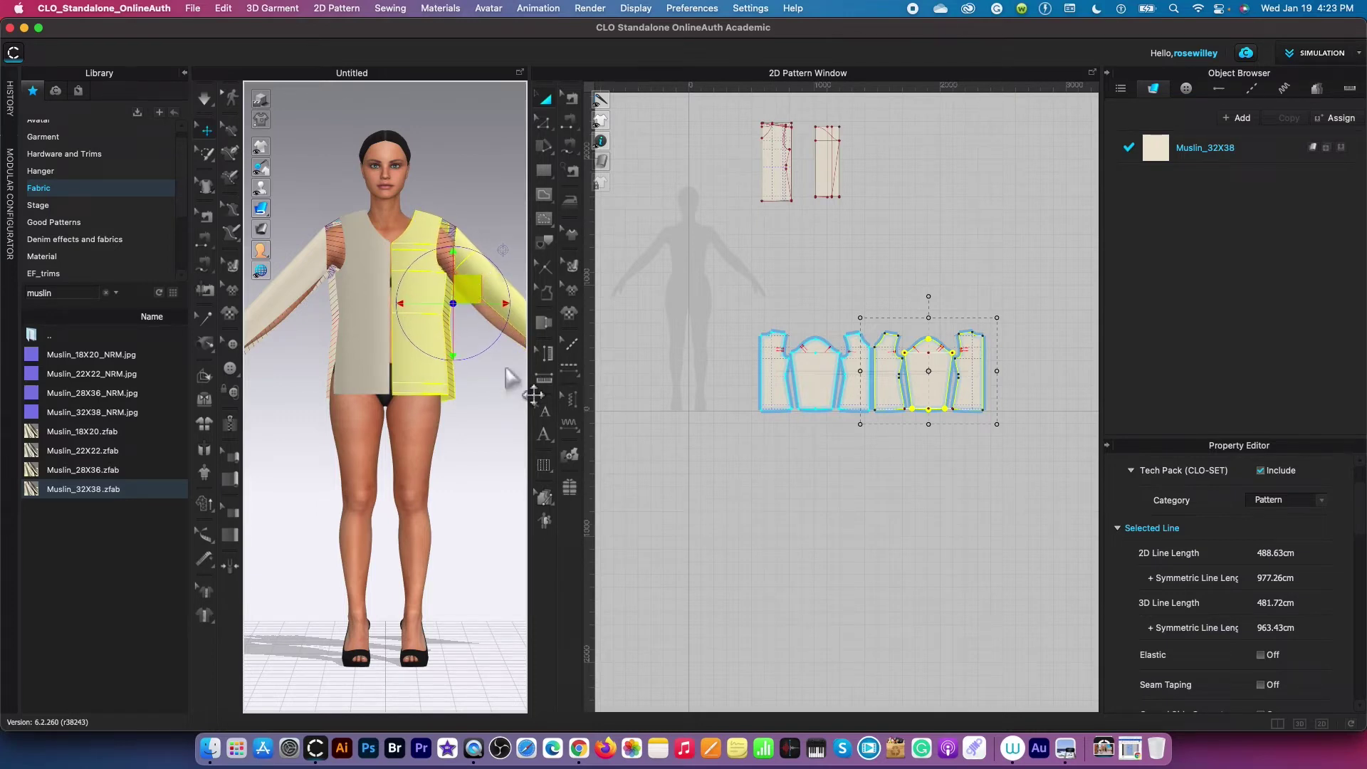
pyautogui.click(488, 464)
# From the back, move only the mirrored back piece inward to narrow the gap at the center back
pyautogui.keyDown('ctrl'); pyautogui.moveTo(488, 459); pyautogui.dragTo(228, 452, button='right'); pyautogui.keyUp('ctrl')
pyautogui.keyDown('ctrl'); pyautogui.moveTo(442, 421); pyautogui.dragTo(442, 406, button='right'); pyautogui.keyUp('ctrl')
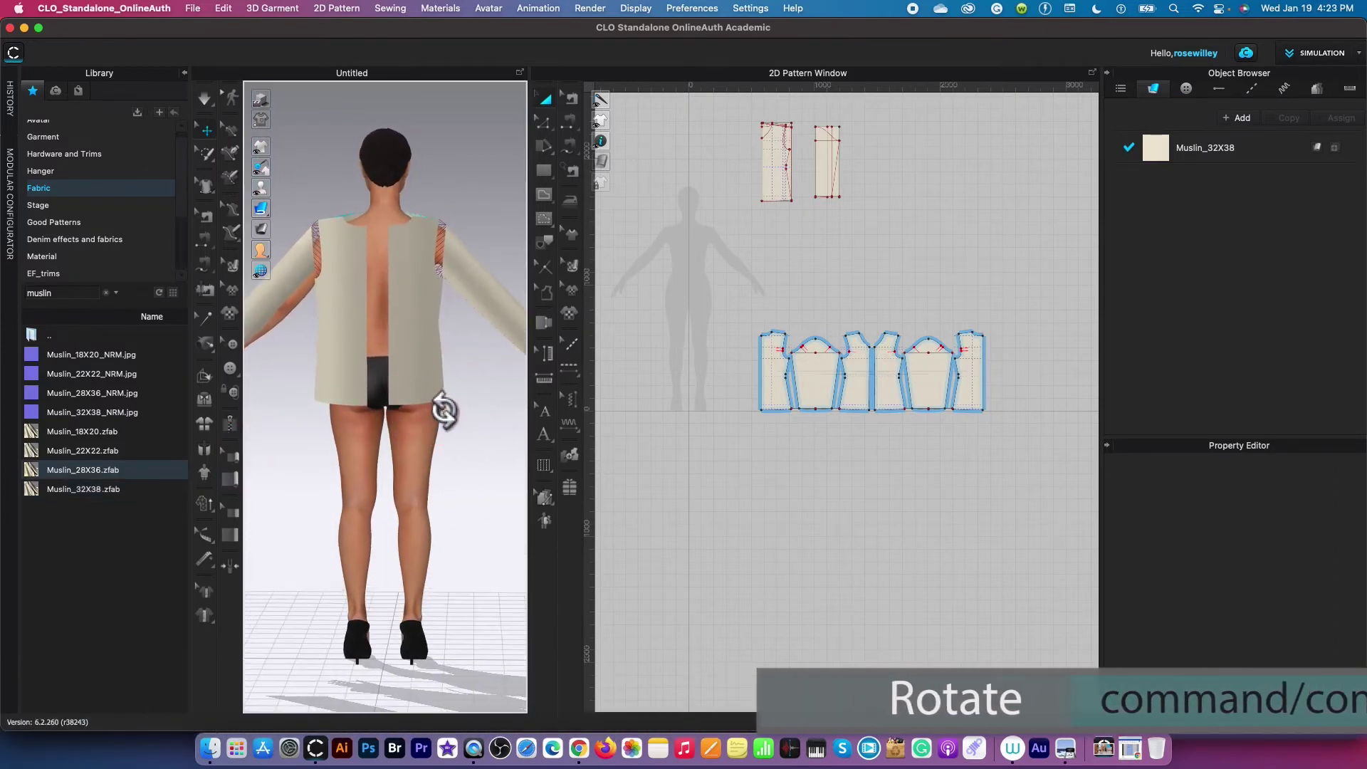
pyautogui.click(358, 314)
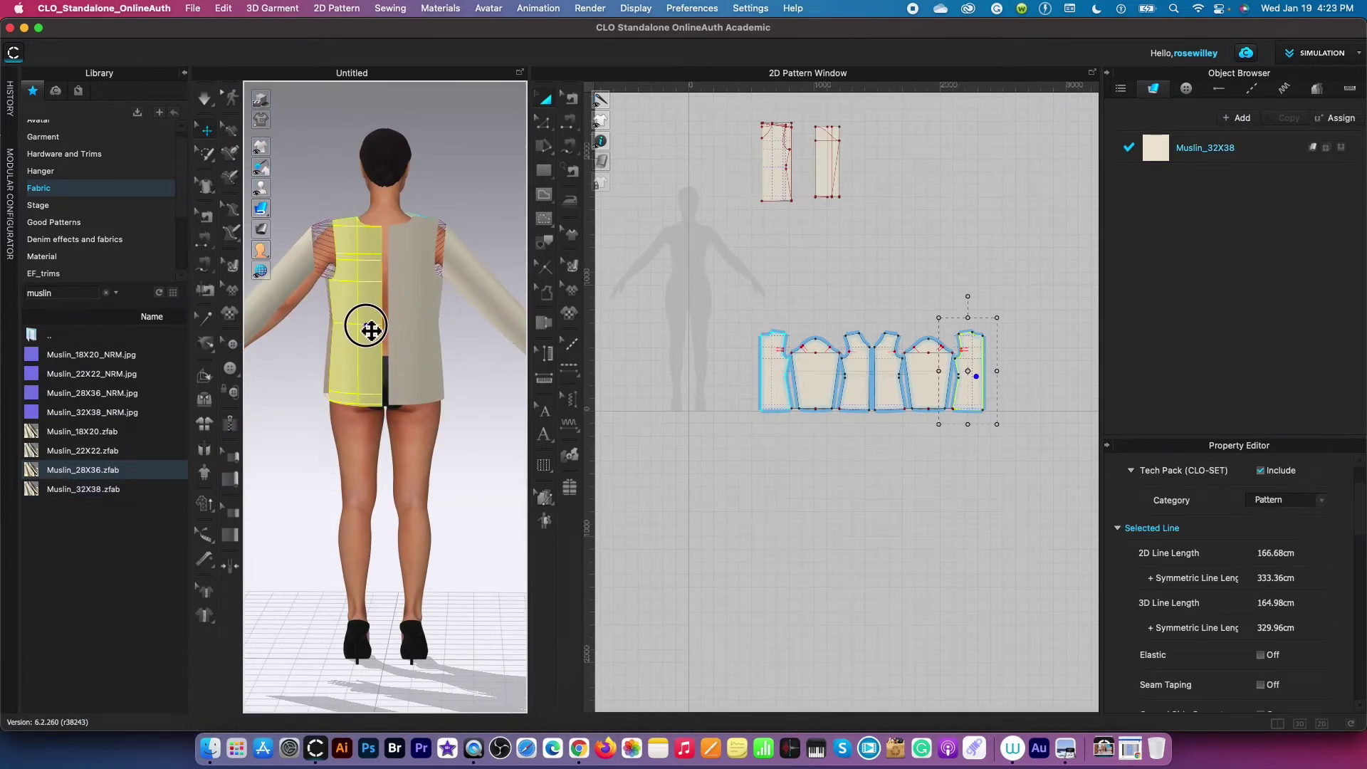
pyautogui.keyDown('ctrl'); pyautogui.moveTo(358, 466); pyautogui.dragTo(427, 463, button='right'); pyautogui.keyUp('ctrl')
# Nudge the mirrored sleeve into place on the avatar's left arm and check the garment's placement from several angles
pyautogui.click(451, 314)
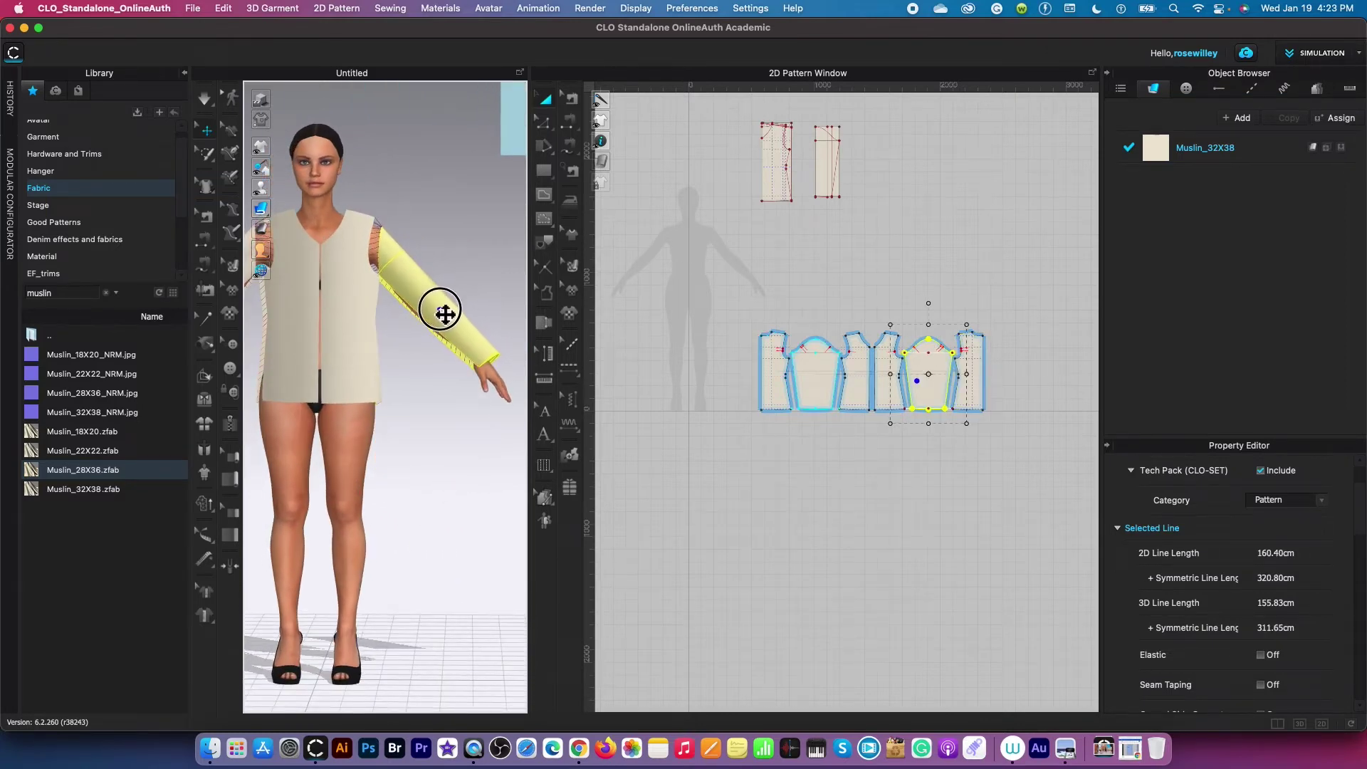
pyautogui.moveTo(457, 468); pyautogui.dragTo(335, 458, button='right')
pyautogui.scroll(-3, 450, 456)
pyautogui.moveTo(452, 452); pyautogui.dragTo(448, 463, button='middle')
pyautogui.scroll(2, 448, 473)
pyautogui.moveTo(449, 473)
pyautogui.mouseDown(button='right')
pyautogui.moveTo(452, 577)
pyautogui.moveTo(445, 480)
pyautogui.moveTo(466, 481)
pyautogui.moveTo(442, 479)
pyautogui.moveTo(446, 467)
pyautogui.moveTo(447, 492)
pyautogui.moveTo(465, 486)
pyautogui.mouseUp(button='right')
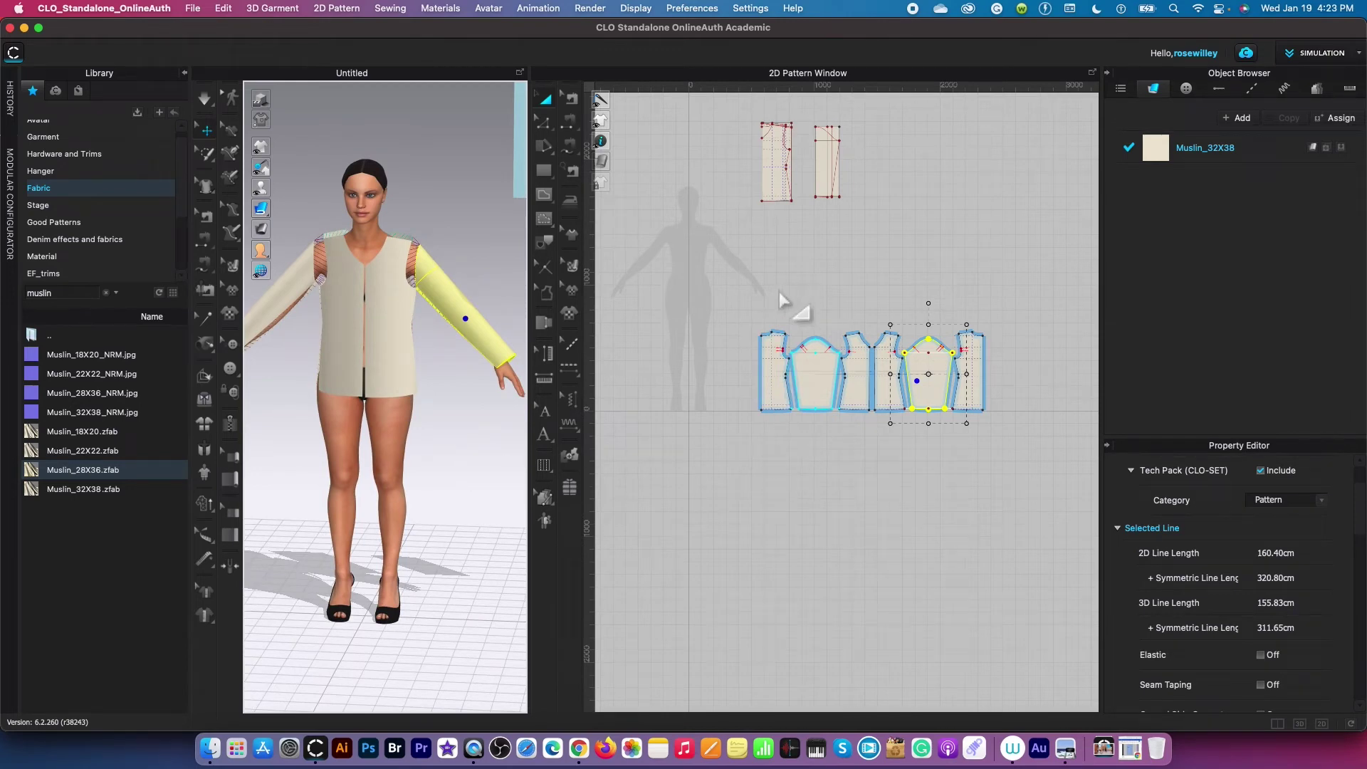
# Apply Strengthen to all six front, back and sleeve patterns of the top, leaving the two unused patterns out
pyautogui.moveTo(698, 261); pyautogui.dragTo(1071, 492)
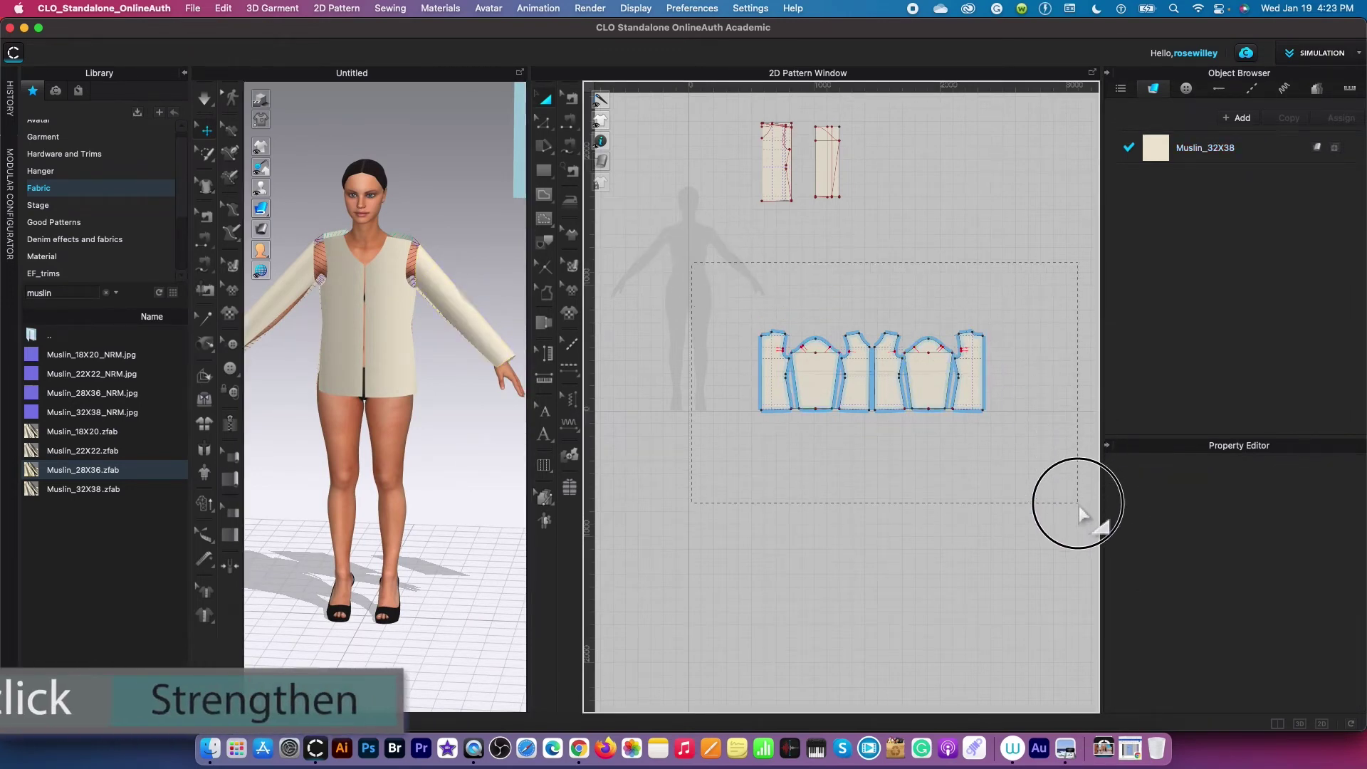
pyautogui.rightClick(929, 389)
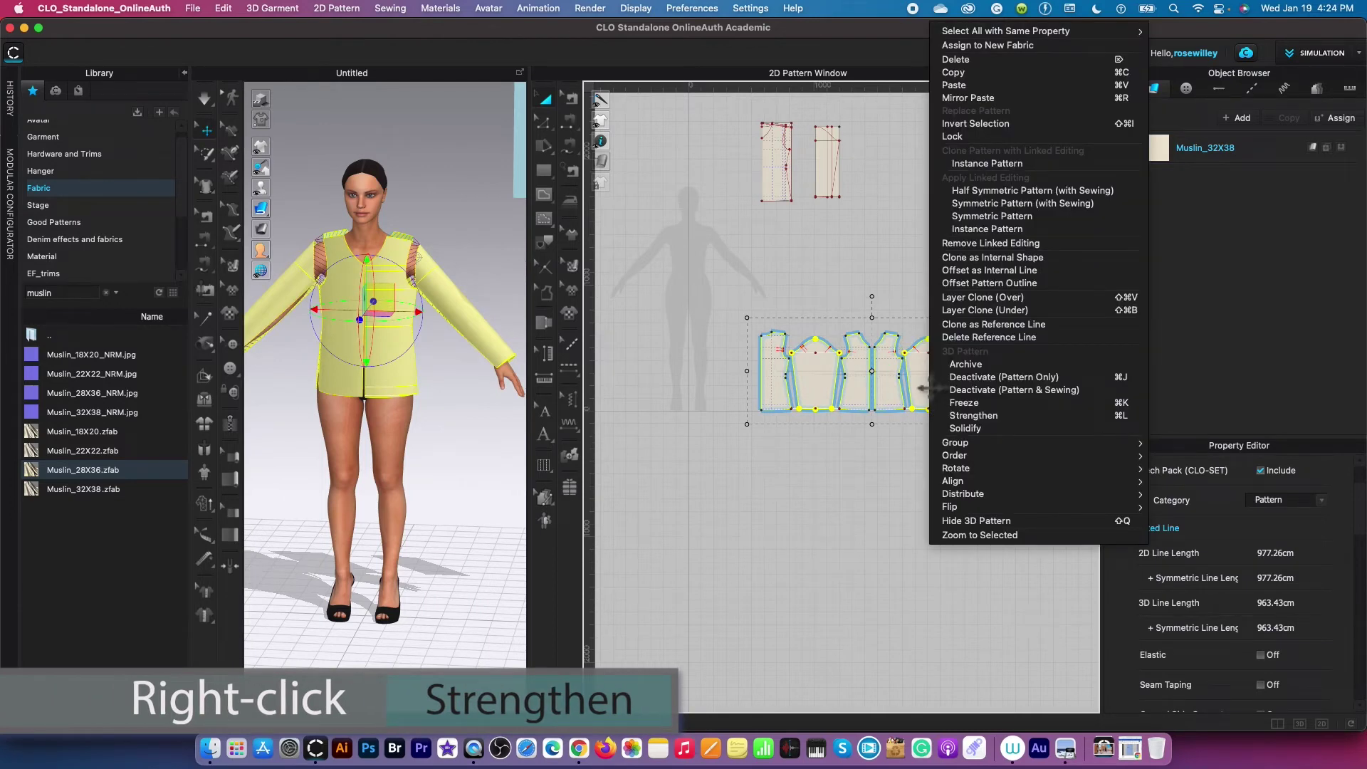
pyautogui.click(1041, 416)
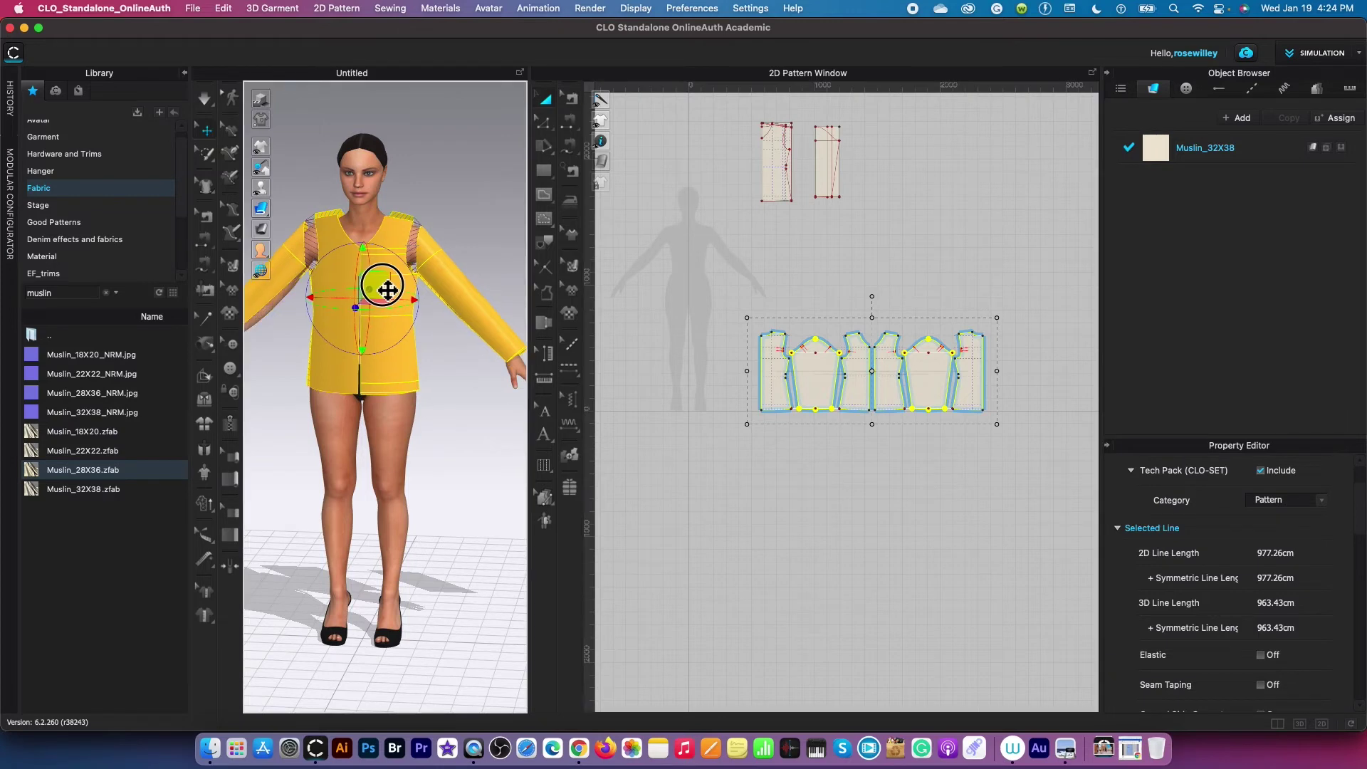
pyautogui.click(465, 388)
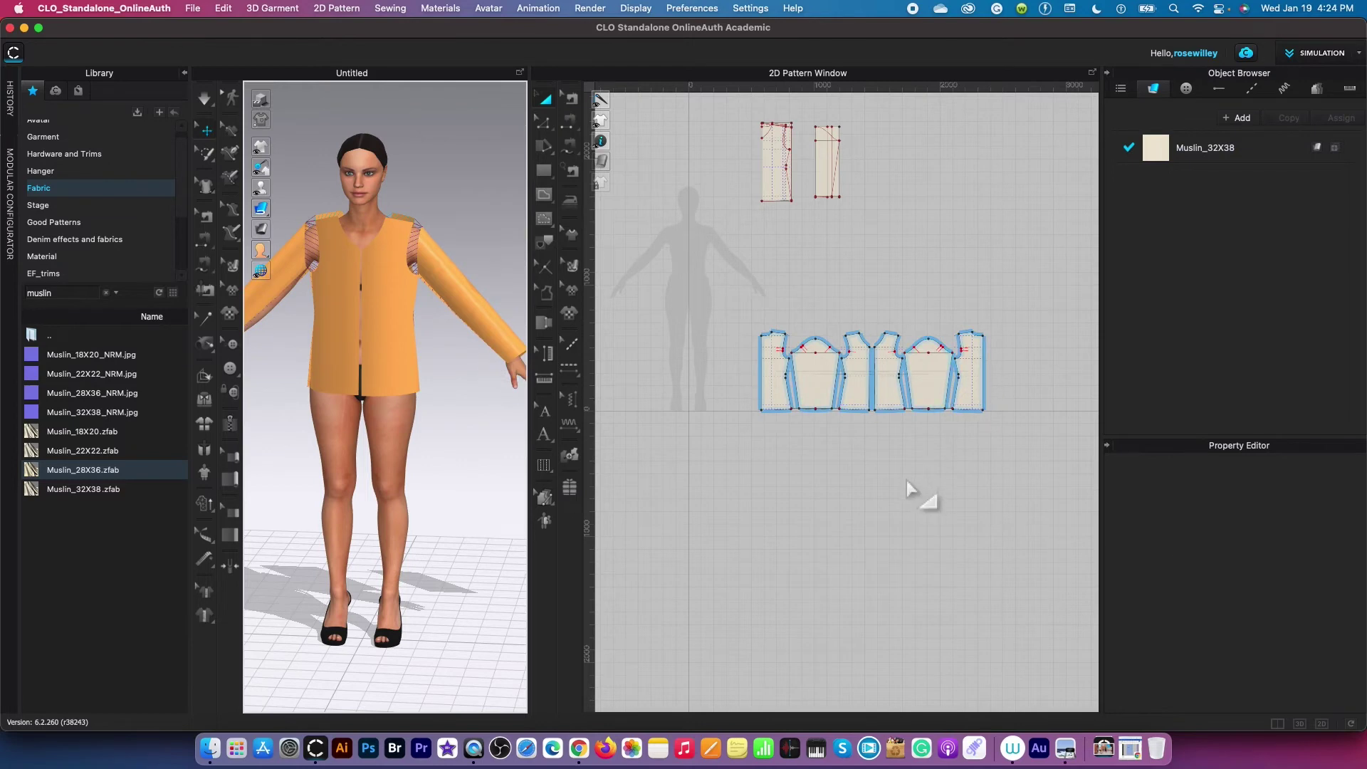
# Sew the two front patterns together along their center front edges with Segment Sewing
pyautogui.scroll(3, 992, 508)
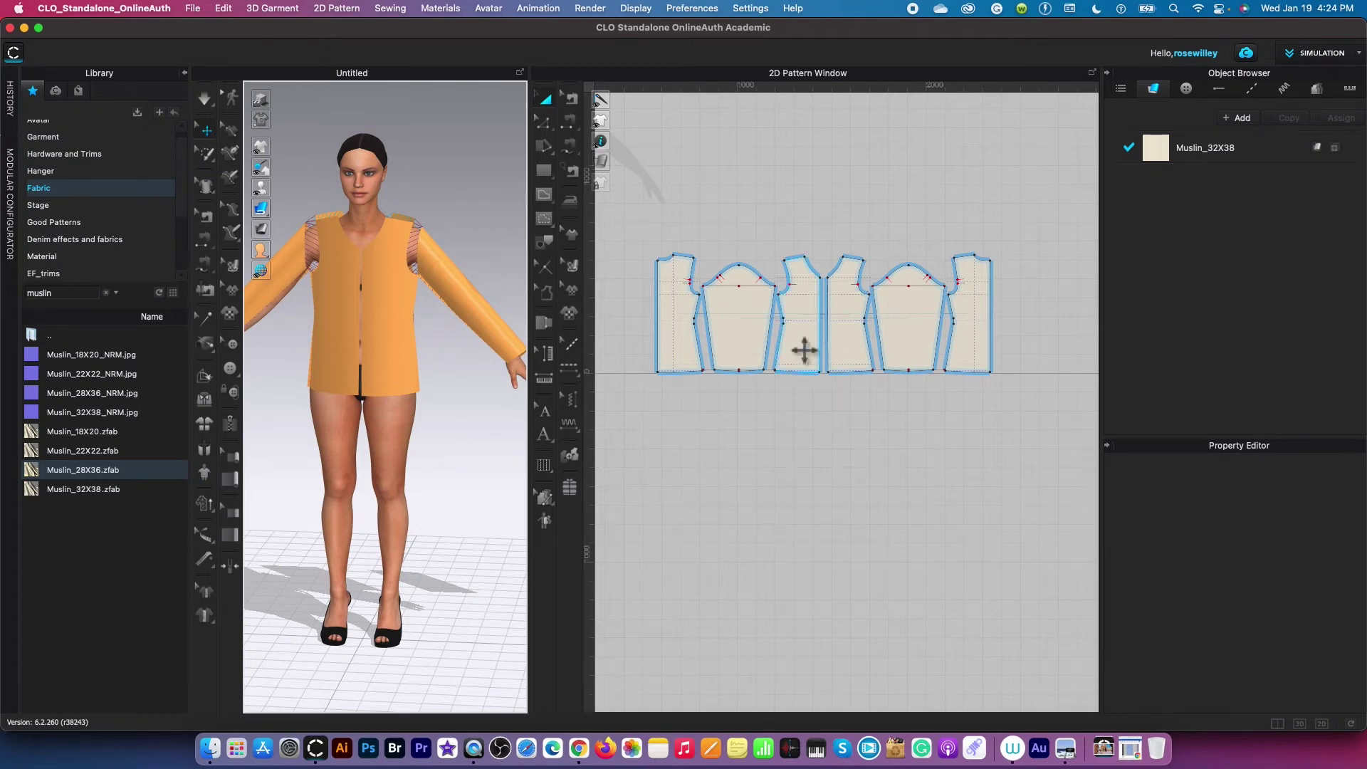
pyautogui.click(574, 122)
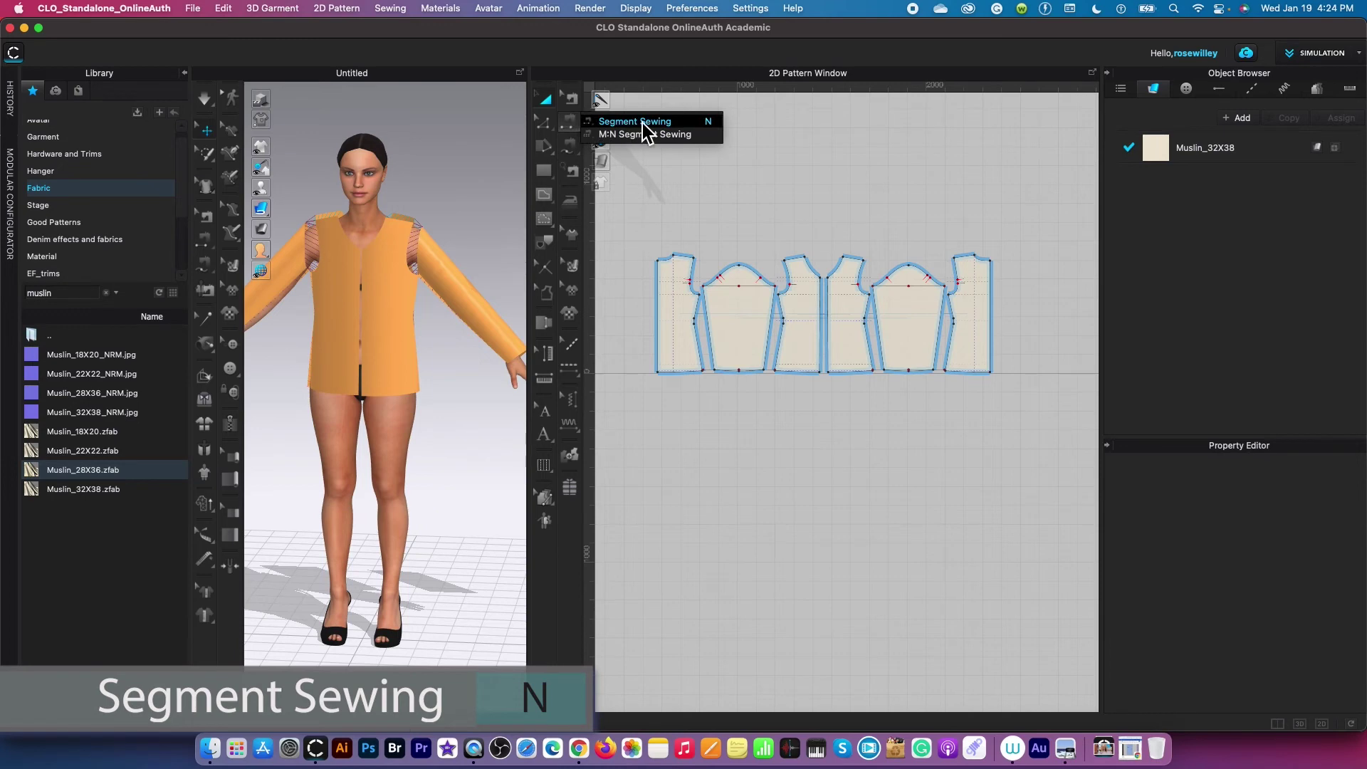
pyautogui.click(820, 307)
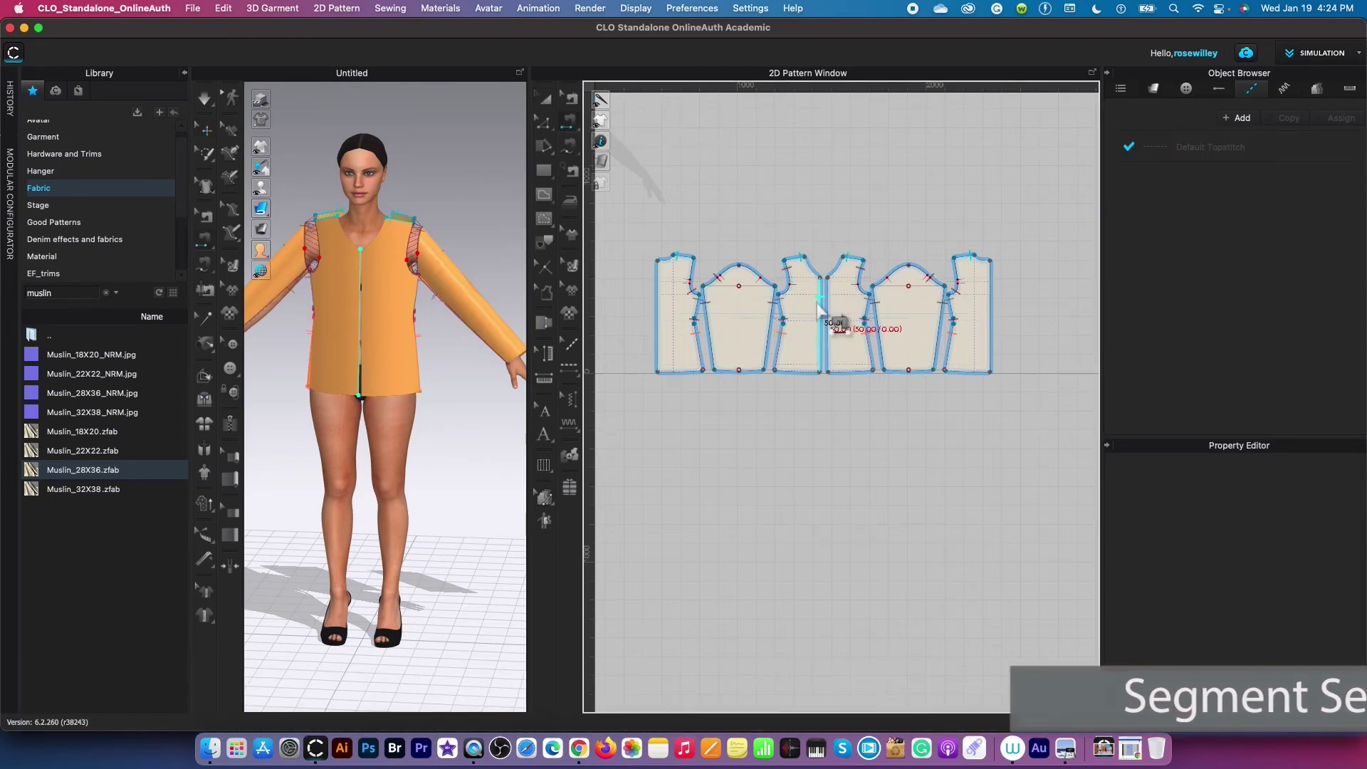
pyautogui.click(827, 307)
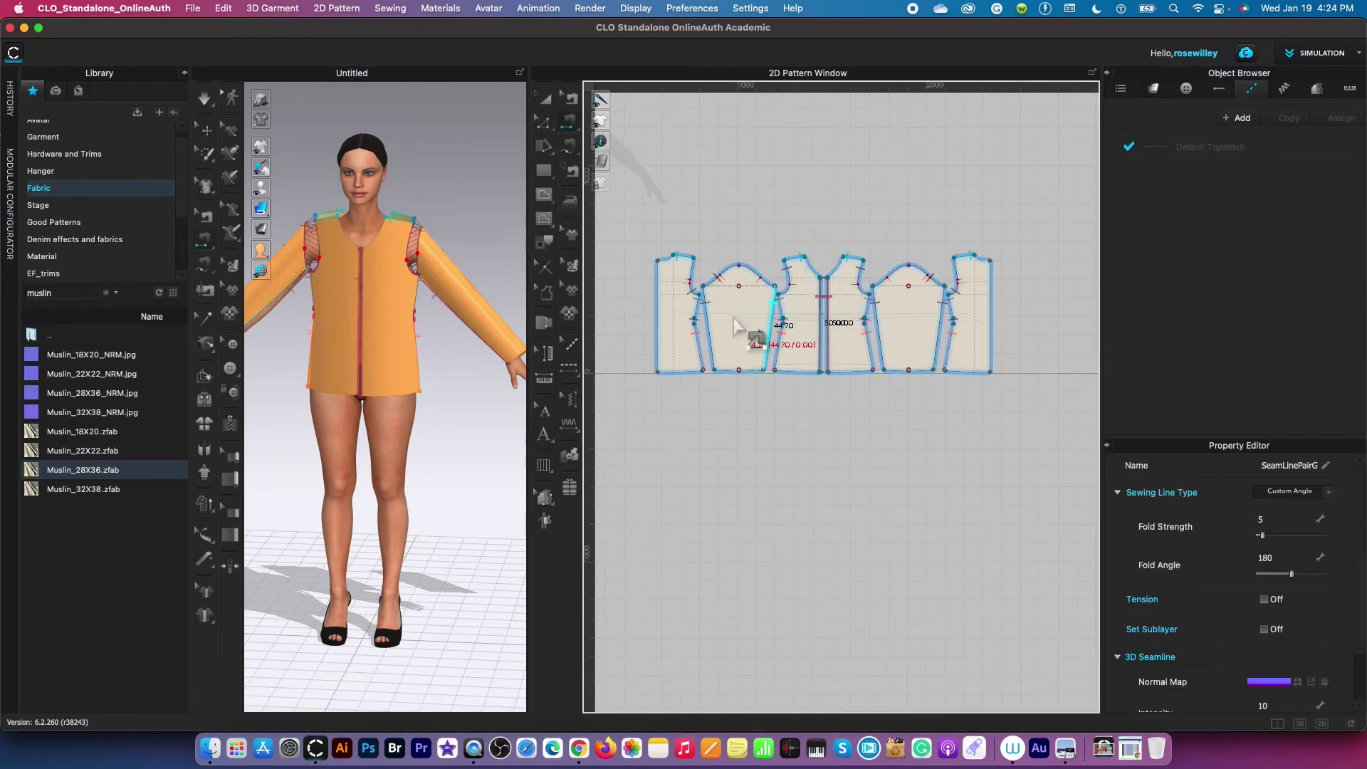
# Sew the center back edges of the two outermost back patterns together with Segment Sewing
pyautogui.click(657, 314)
pyautogui.keyDown('shift'); pyautogui.click(902, 284); pyautogui.keyUp('shift')
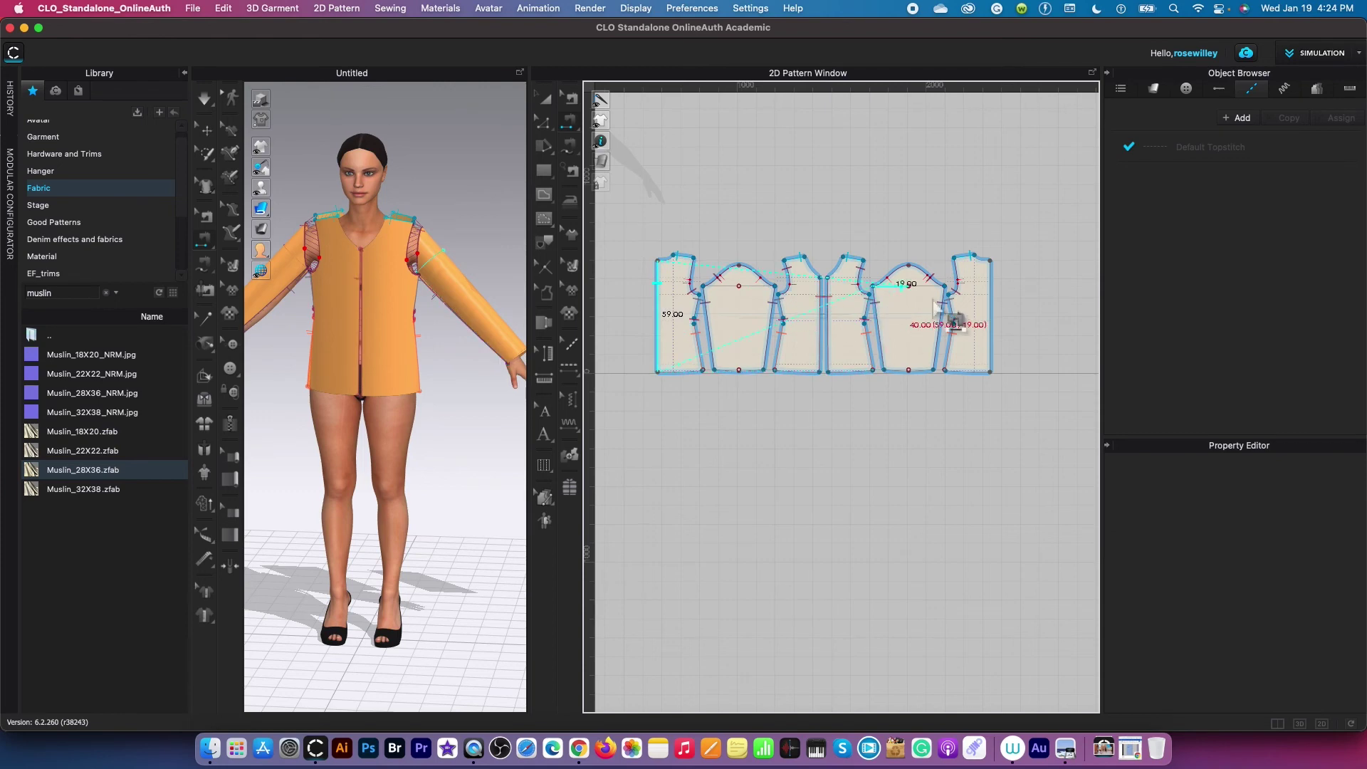
pyautogui.click(992, 306)
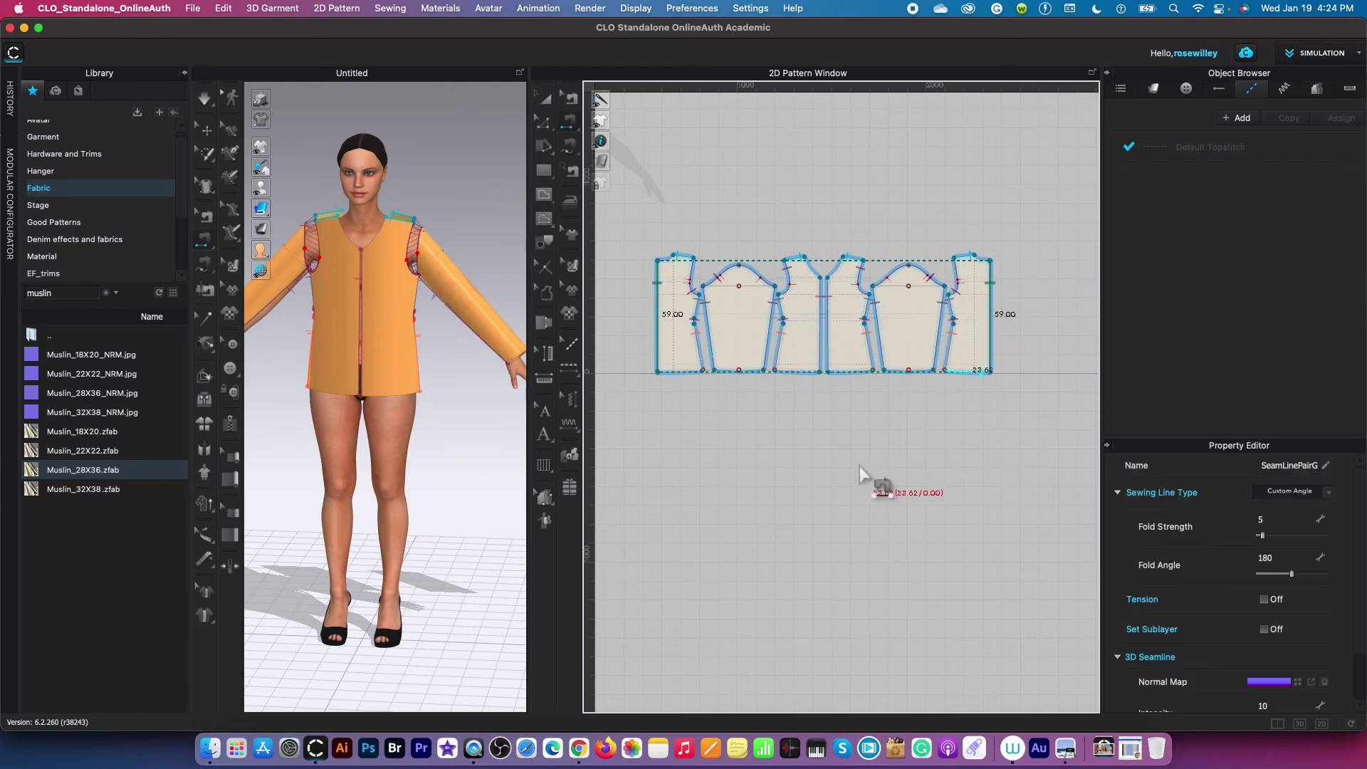
pyautogui.scroll(-2, 860, 465)
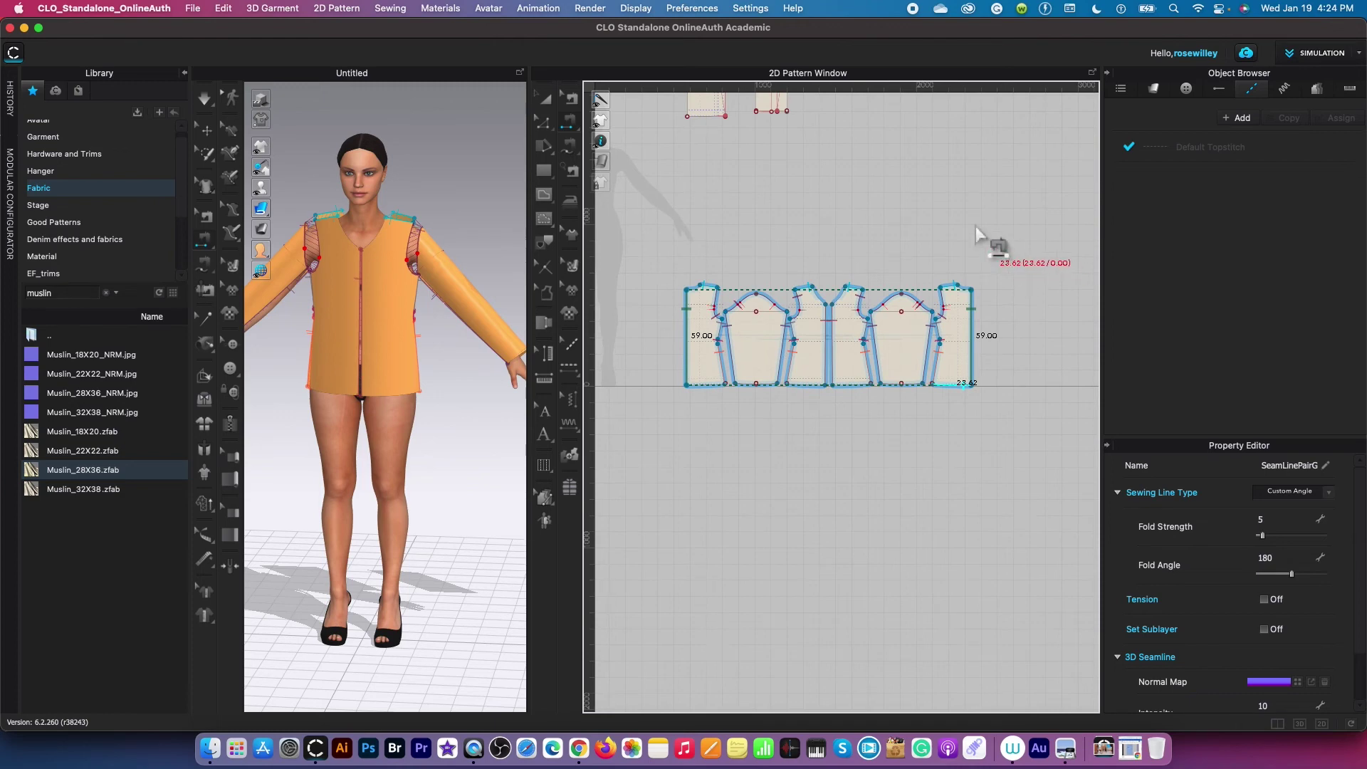
pyautogui.scroll(1, 776, 324)
# Simulate the garment so the strengthened, sewn pieces close up and drape on the avatar
pyautogui.press('b')
pyautogui.moveTo(468, 487); pyautogui.dragTo(473, 488)
pyautogui.press('space')
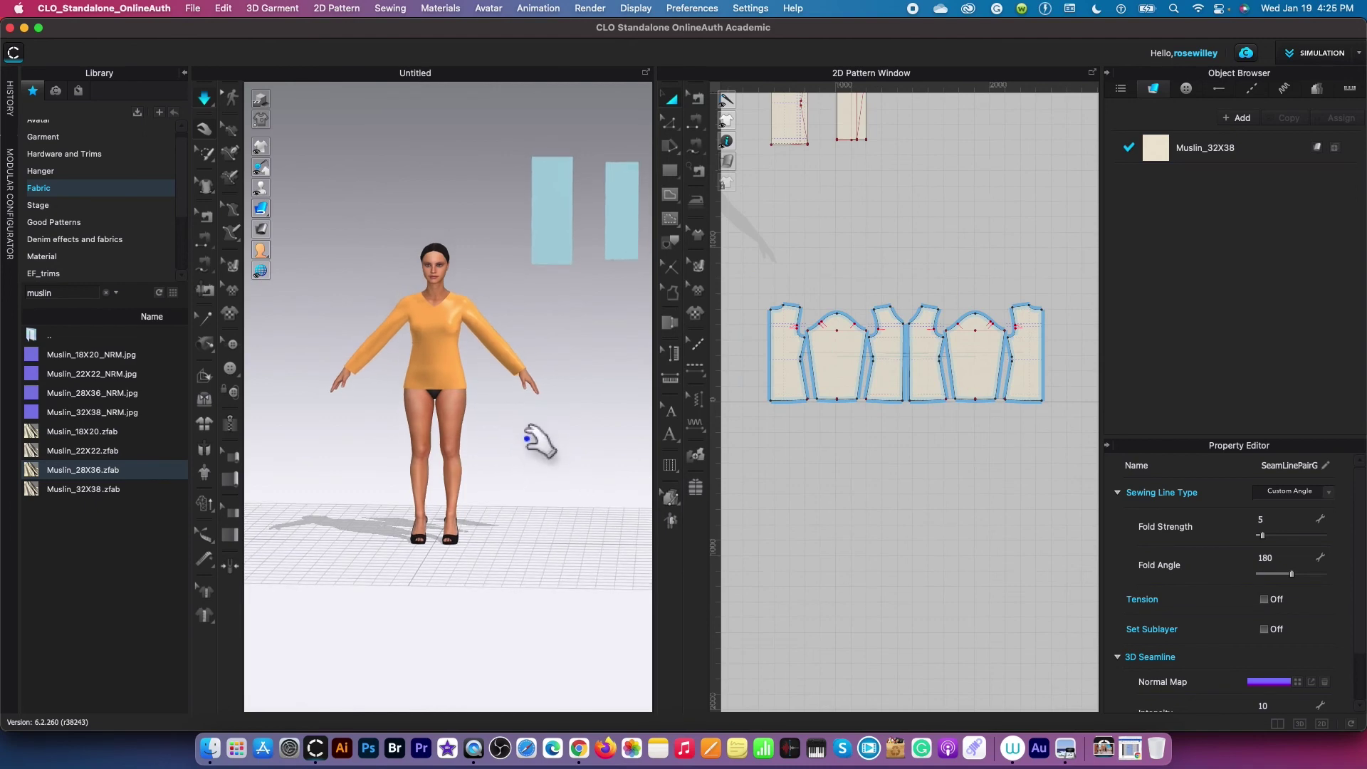
pyautogui.press('b')
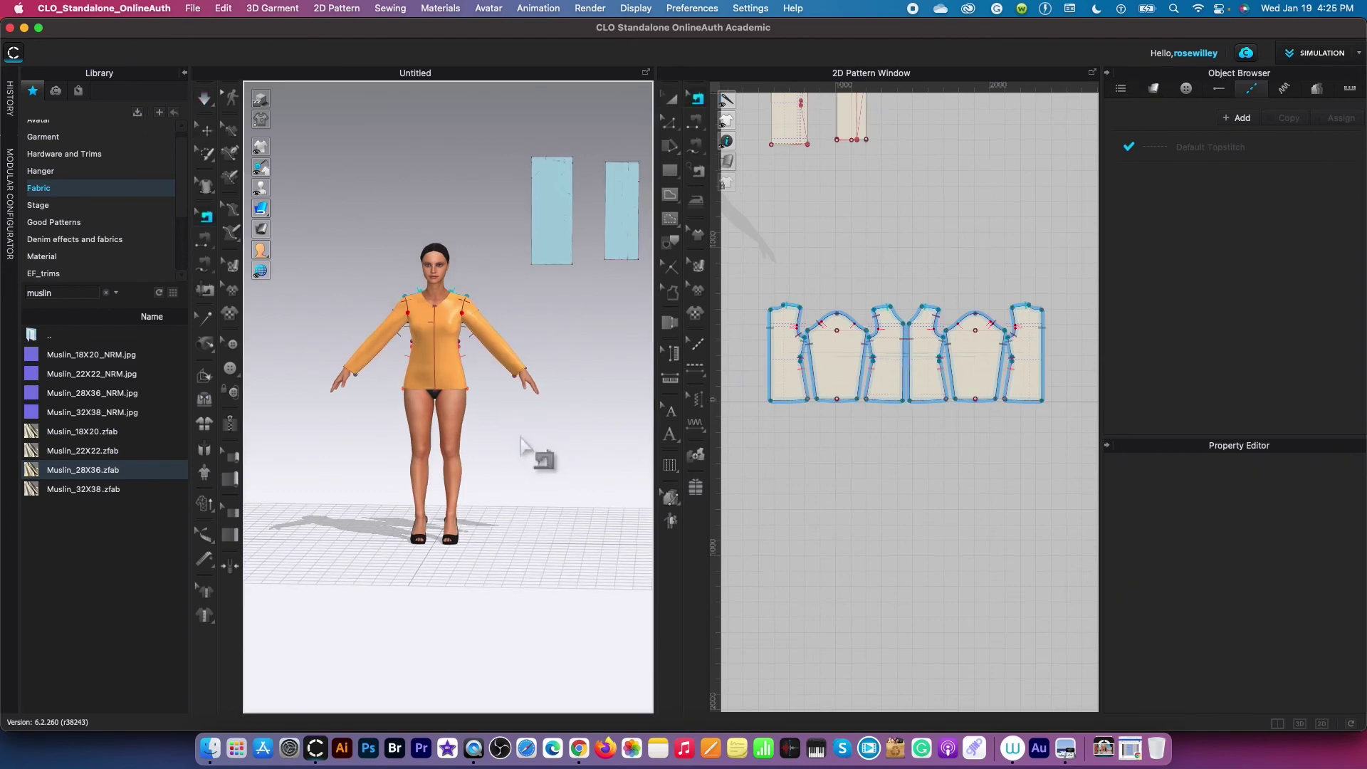
# Select all six garment patterns with Transform Pattern and apply Unstrengthen to them
pyautogui.click(673, 100)
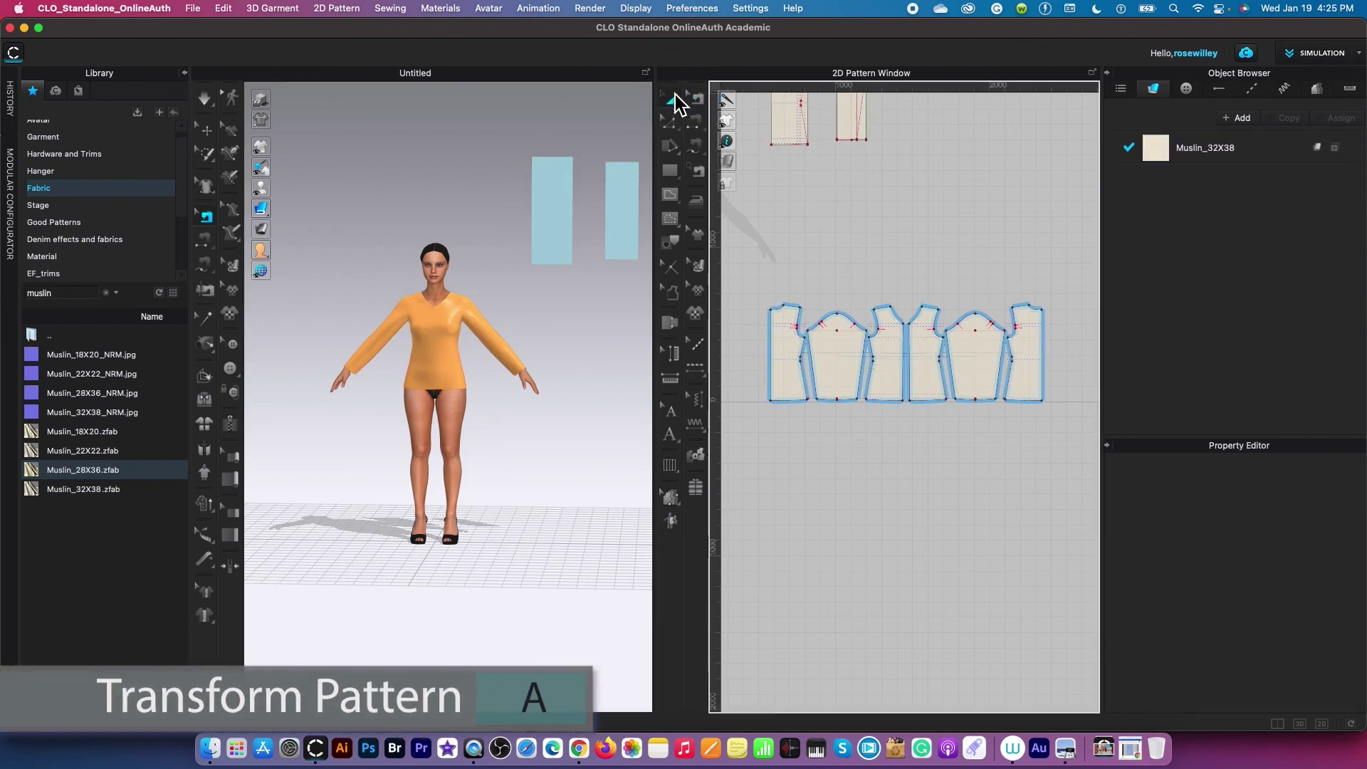
pyautogui.moveTo(740, 255); pyautogui.dragTo(1041, 428)
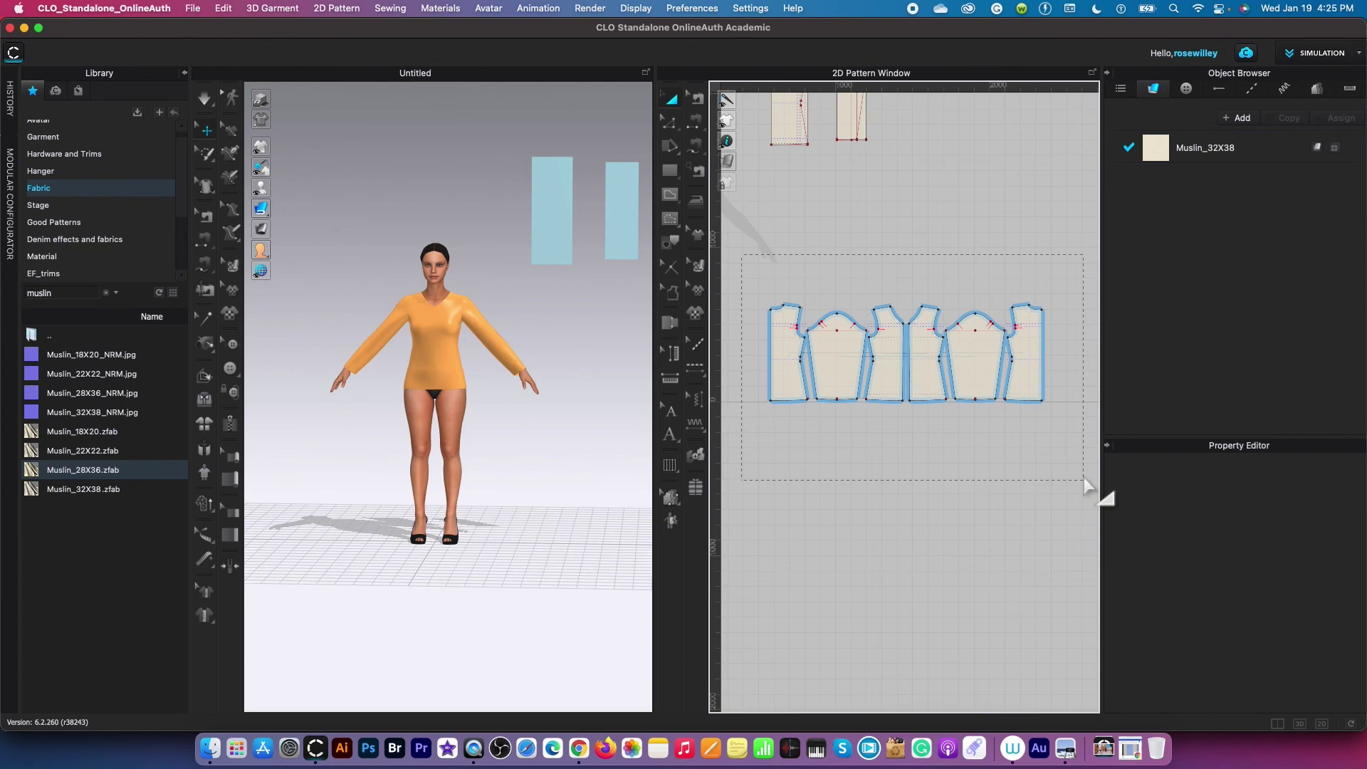
pyautogui.rightClick(976, 377)
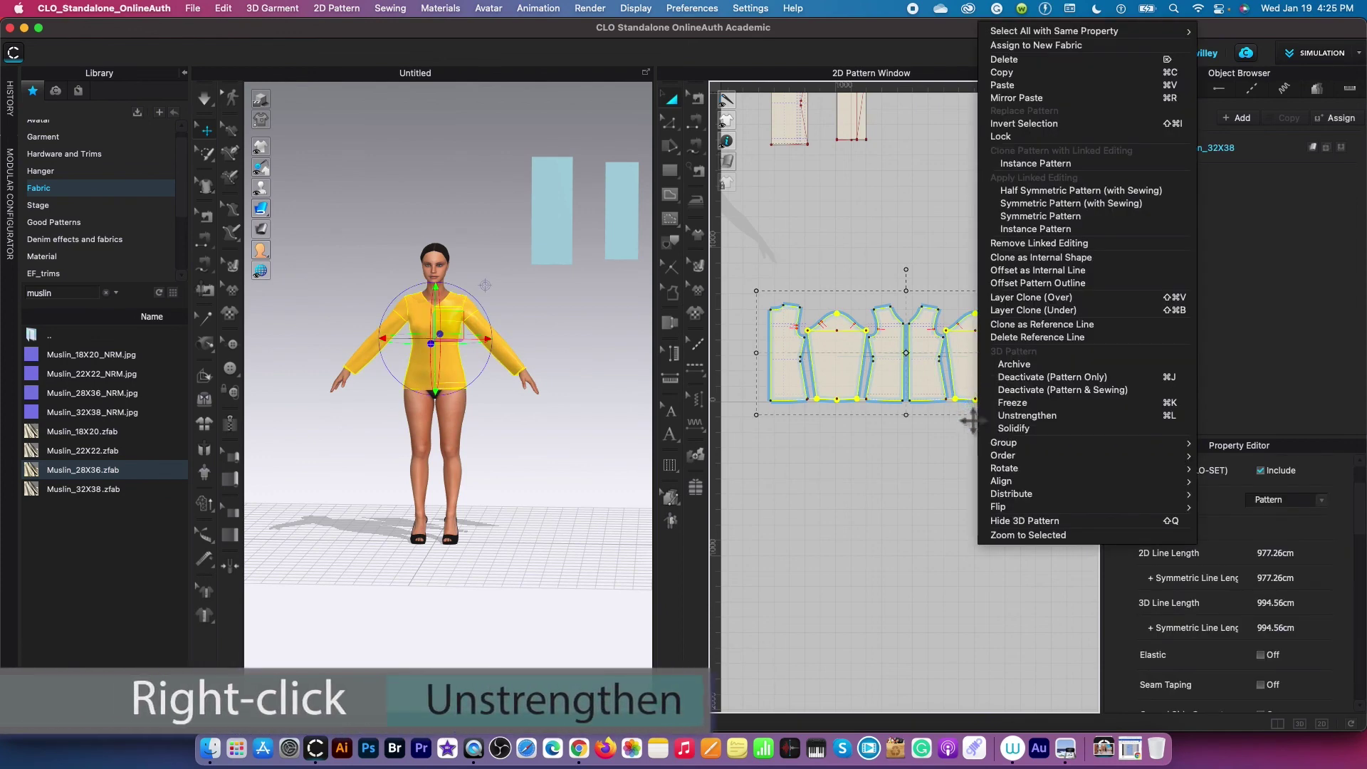